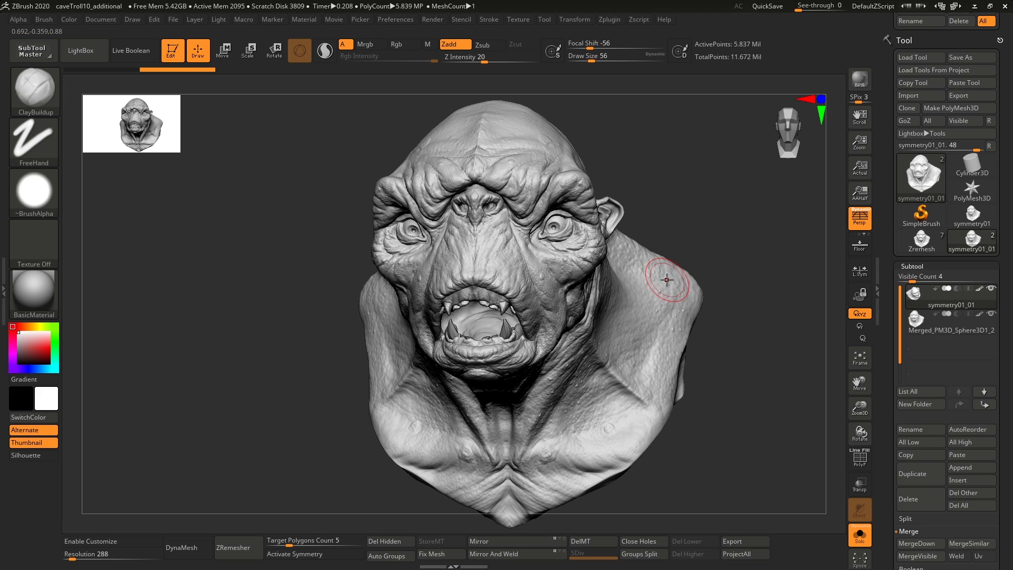
# Compare the Merged_PM3D_Sphere3D1_2 and symmetry01_01 subtools by switching the active subtool back and forth between them.
pyautogui.click(921, 330)
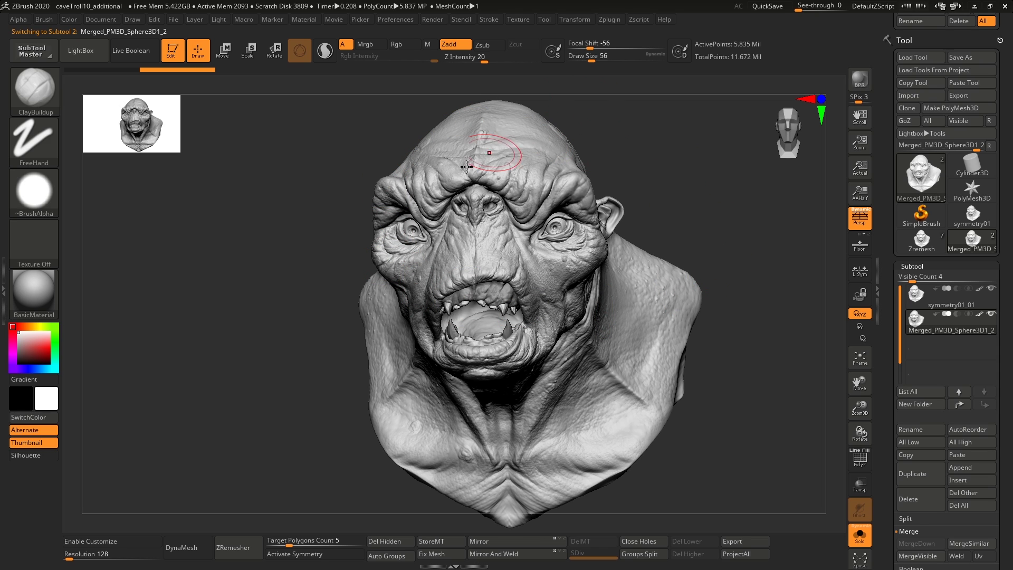
pyautogui.press('Up')
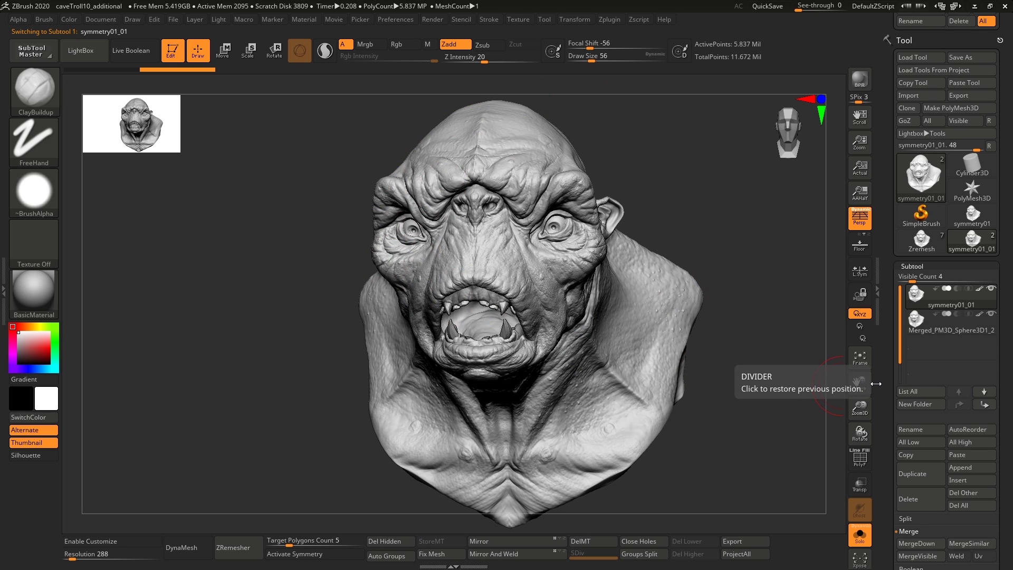
pyautogui.press('Down')
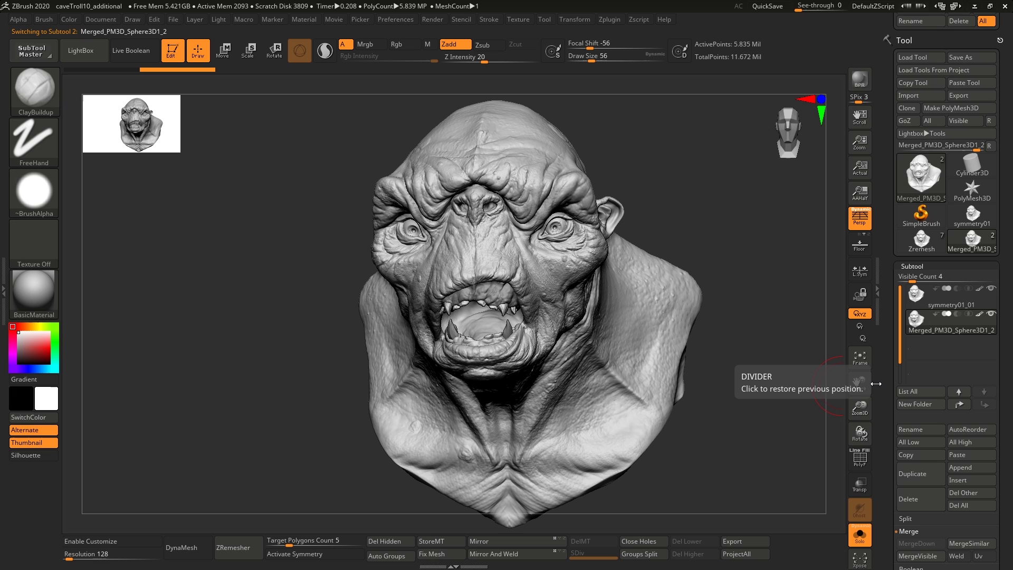
pyautogui.press('Up')
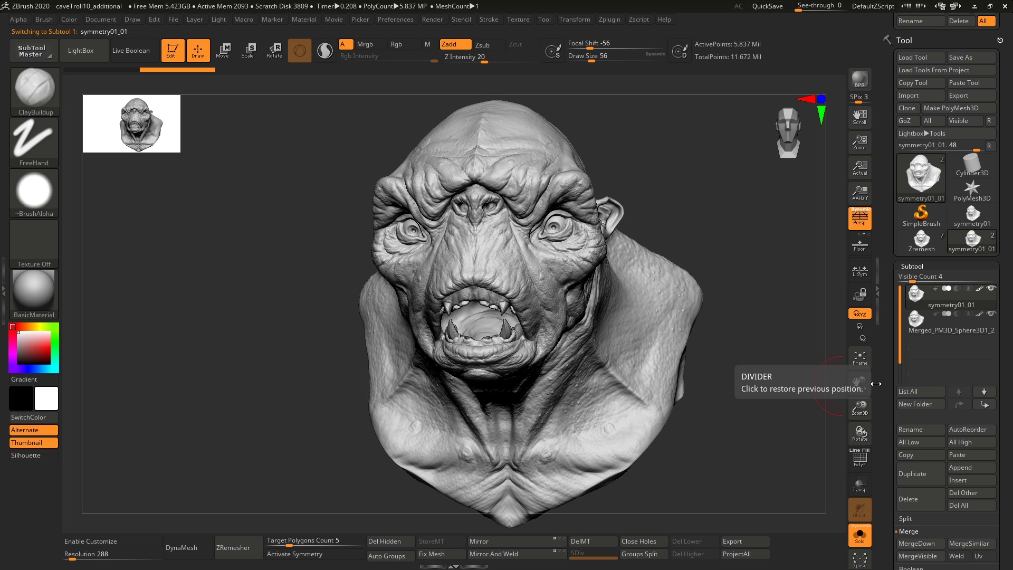
pyautogui.press('Down')
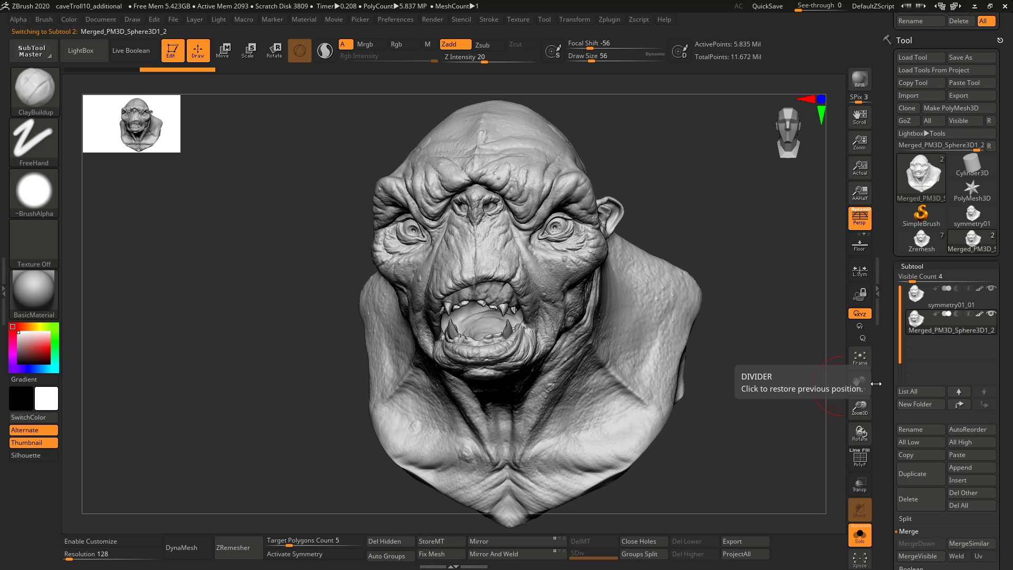
pyautogui.press('Up')
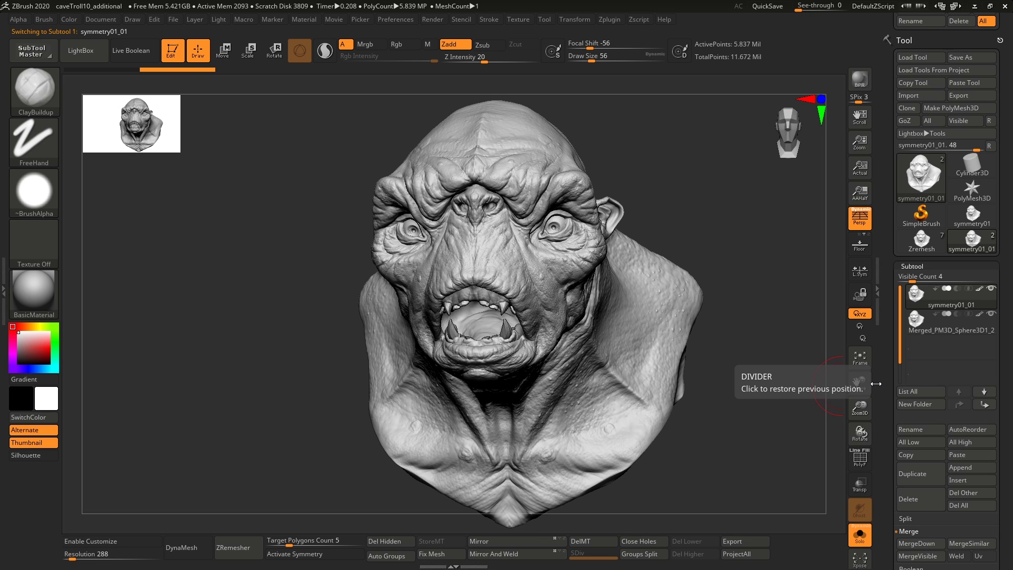
pyautogui.press('Down')
pyautogui.press('Up')
pyautogui.press('Down')
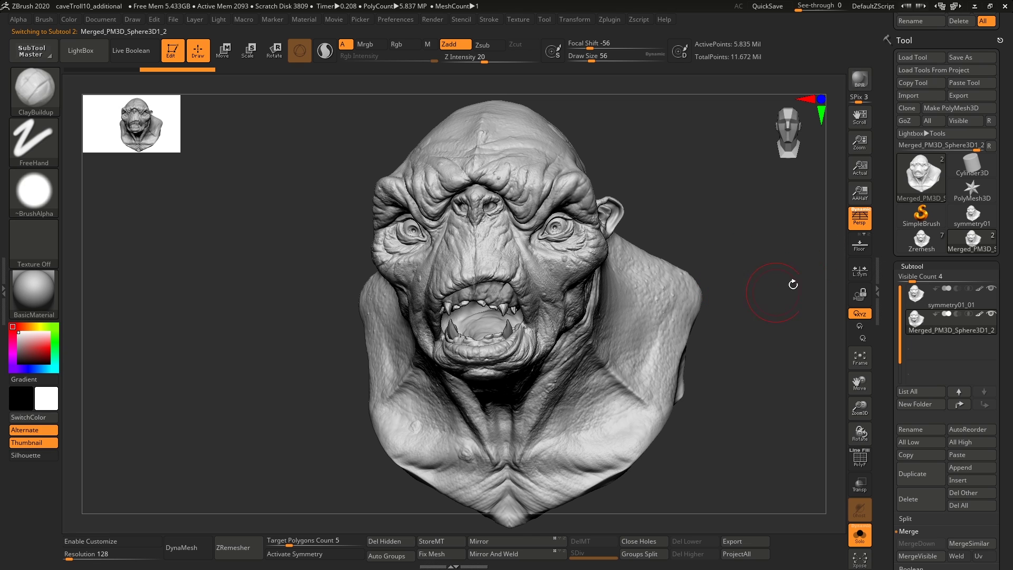
# Switch to the Zremesh tool, turn off Solo mode and raise its mesh to subdivision level 6.
pyautogui.click(928, 251)
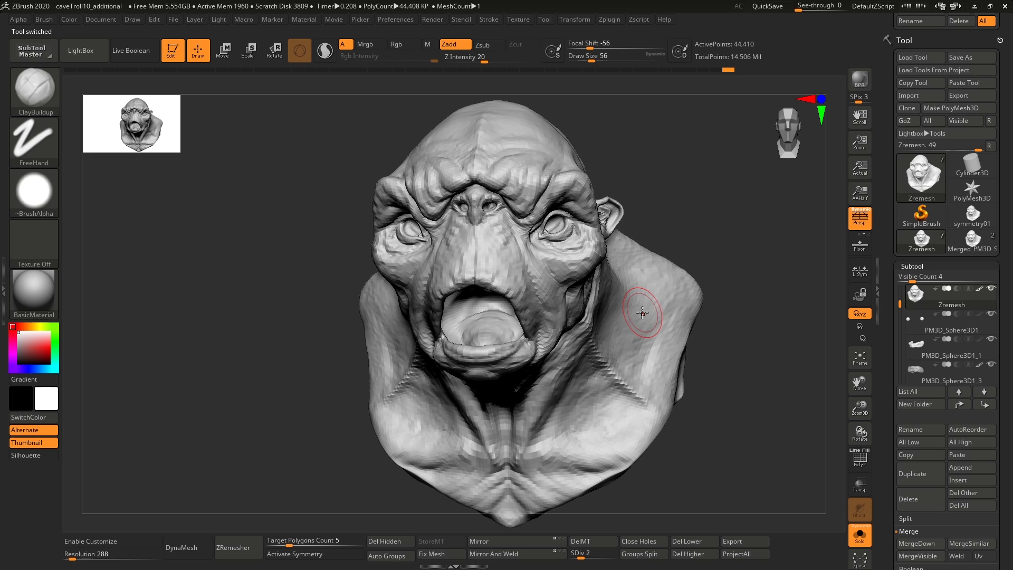
pyautogui.click(859, 534)
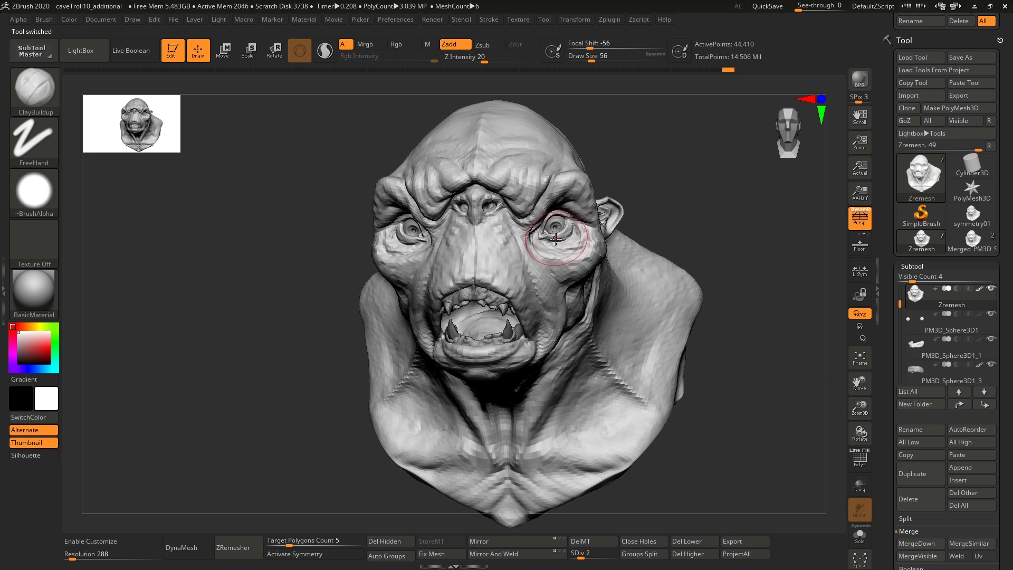
pyautogui.press('d')
pyautogui.press('d')
pyautogui.press('d')
pyautogui.press('d')
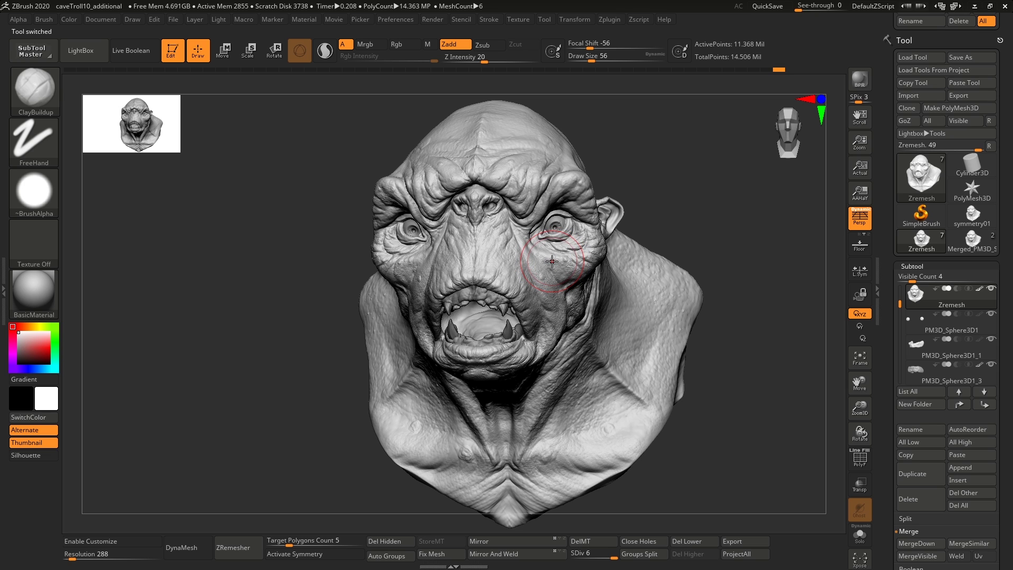
# Select the Move brush and lower the Zremesh subtool to subdivision level 2.
pyautogui.press('b')
pyautogui.press('m')
pyautogui.press('v')
pyautogui.moveTo(577, 276); pyautogui.dragTo(570, 270, button='right')
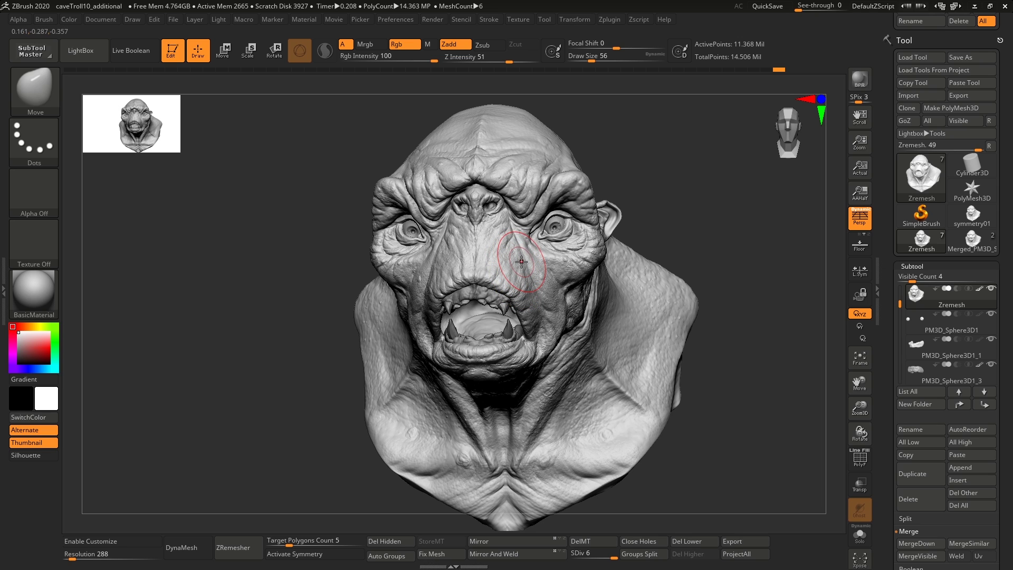
pyautogui.hotkey('shift', 'd')
pyautogui.hotkey('shift', 'd')
pyautogui.hotkey('shift', 'd')
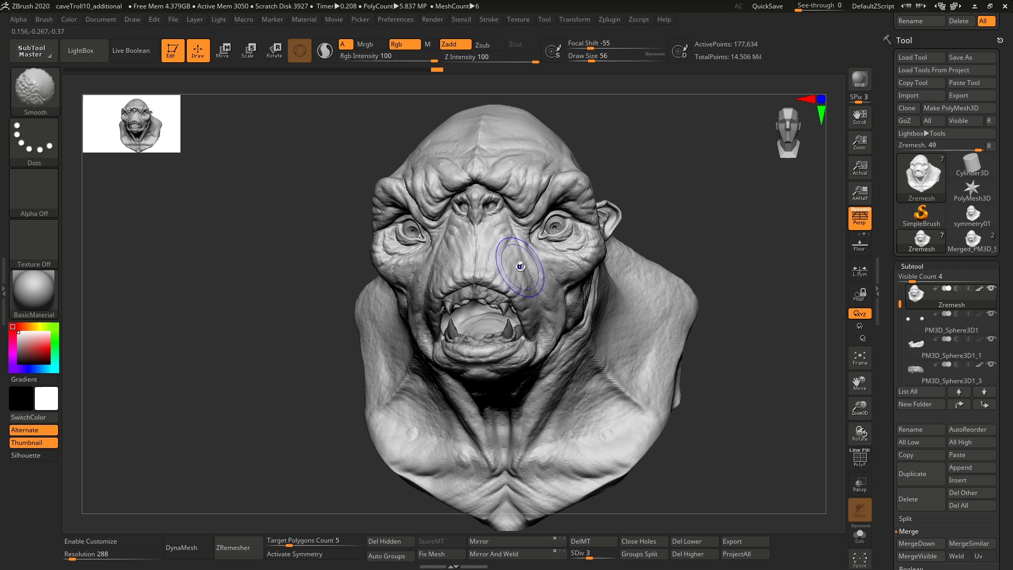
pyautogui.hotkey('shift', 'd')
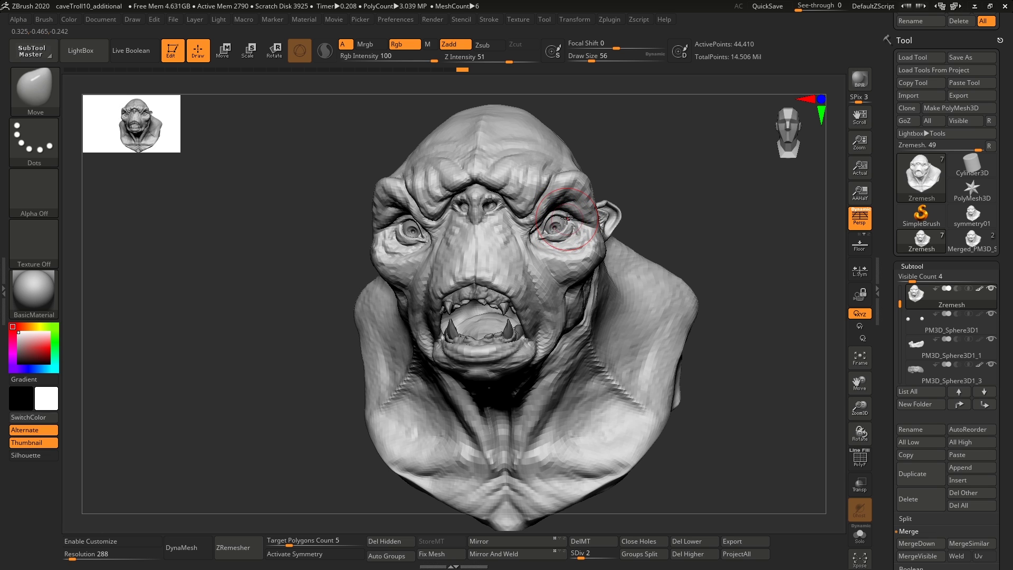
# Push the upper lip's middle and the area near its corner upward with the Move brush at Draw Size 182.
pyautogui.keyDown('ctrl'); pyautogui.moveTo(528, 236); pyautogui.dragTo(515, 331, button='right'); pyautogui.keyUp('ctrl')
pyautogui.press('s')
pyautogui.moveTo(516, 331)
pyautogui.mouseDown()
pyautogui.moveTo(534, 332)
pyautogui.moveTo(516, 334)
pyautogui.moveTo(519, 325)
pyautogui.mouseUp()
pyautogui.moveTo(463, 293)
pyautogui.mouseDown(button='right')
pyautogui.moveTo(417, 369)
pyautogui.moveTo(327, 352)
pyautogui.moveTo(464, 317)
pyautogui.mouseUp(button='right')
pyautogui.moveTo(468, 318); pyautogui.dragTo(469, 310)
pyautogui.moveTo(535, 354); pyautogui.dragTo(528, 346)
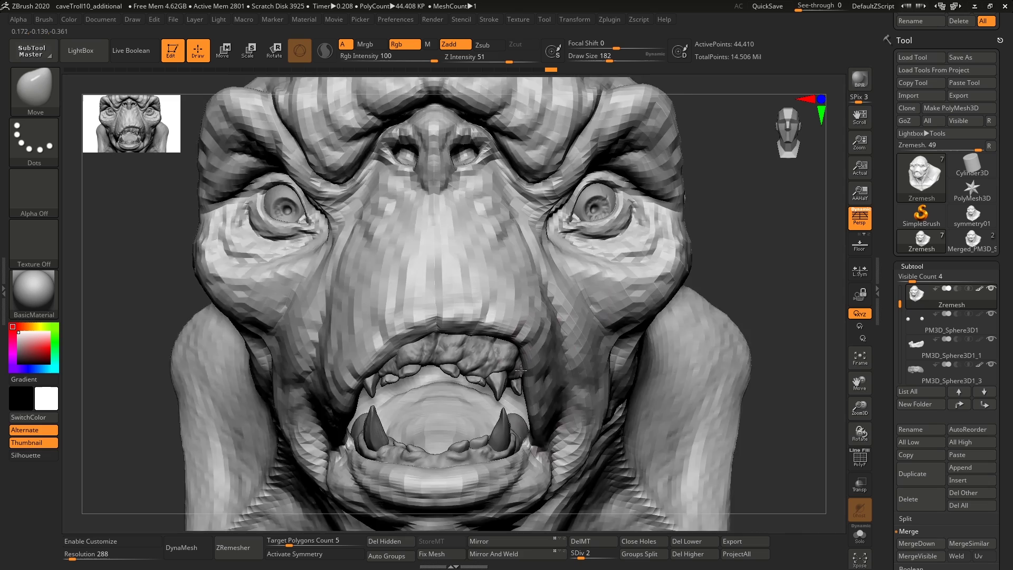
# Nudge the lower lip slightly upward and pull the mouth corner outward, reducing the Draw Size to 149 for the corner.
pyautogui.moveTo(529, 349); pyautogui.dragTo(622, 364, button='right')
pyautogui.moveTo(556, 472); pyautogui.dragTo(558, 465)
pyautogui.moveTo(557, 465)
pyautogui.mouseDown(button='right')
pyautogui.moveTo(588, 399)
pyautogui.moveTo(570, 388)
pyautogui.moveTo(589, 403)
pyautogui.mouseUp(button='right')
pyautogui.press('[')
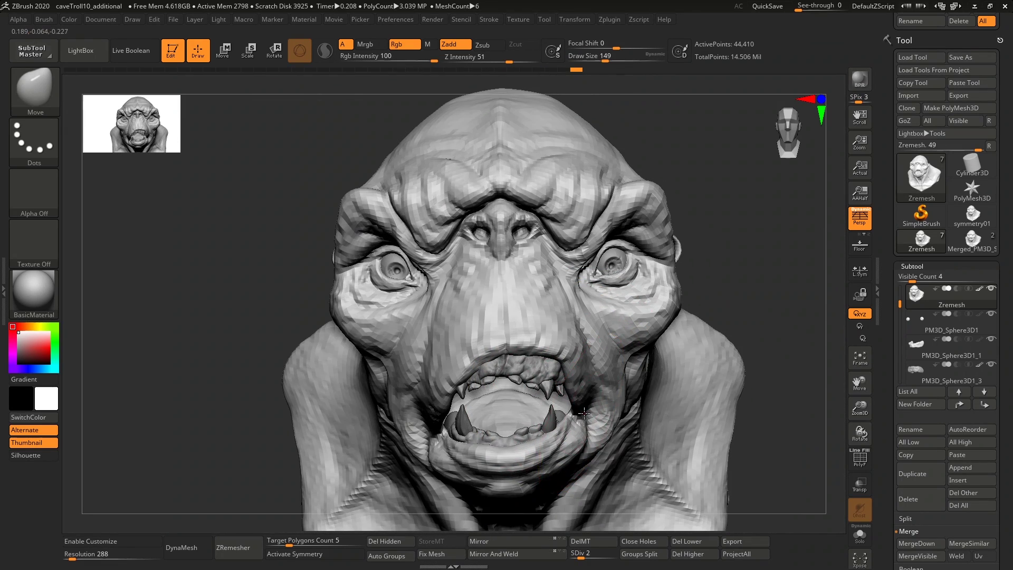
pyautogui.moveTo(587, 405); pyautogui.dragTo(591, 402)
# Reduce the Draw Size to 104 and lift the middle of the upper lip slightly.
pyautogui.moveTo(592, 402); pyautogui.dragTo(579, 390, button='right')
pyautogui.press('[')
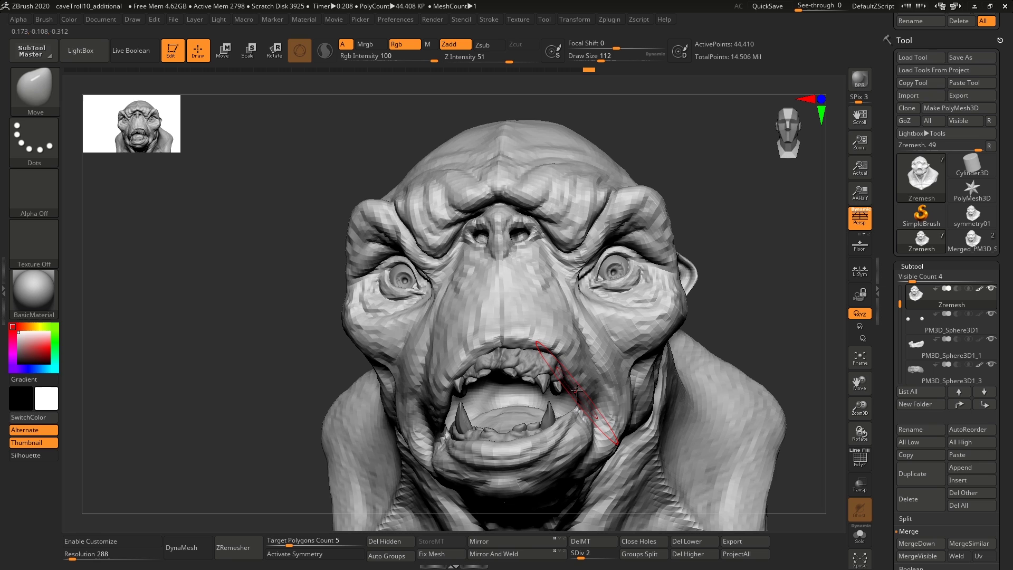
pyautogui.moveTo(568, 361)
pyautogui.mouseDown(button='right')
pyautogui.moveTo(554, 355)
pyautogui.moveTo(583, 389)
pyautogui.mouseUp(button='right')
pyautogui.press('[')
pyautogui.press(']')
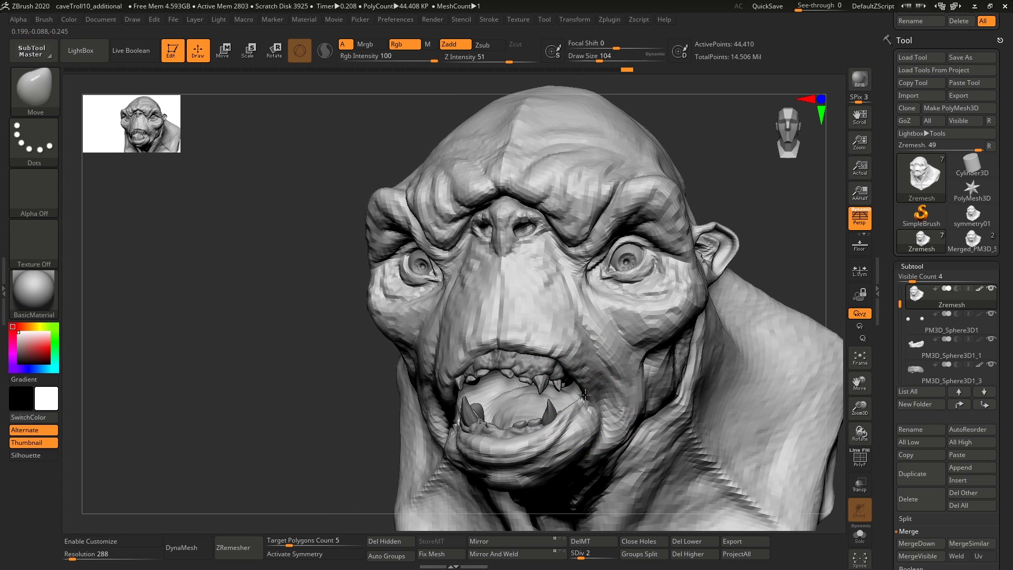
pyautogui.moveTo(486, 358); pyautogui.dragTo(448, 325, button='right')
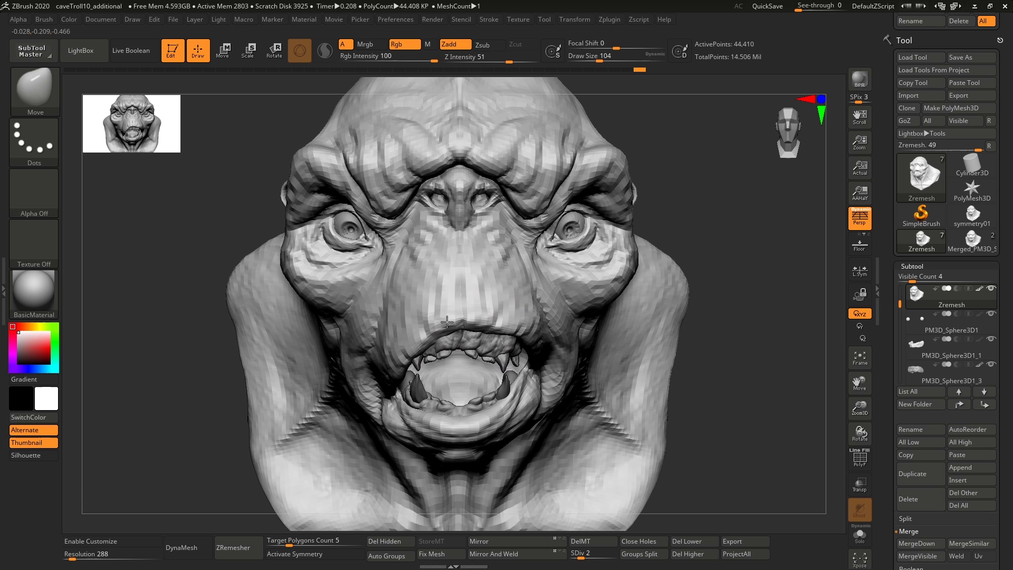
pyautogui.moveTo(447, 321); pyautogui.dragTo(447, 314)
# Try pulling one mouth corner far down toward the neck with a Draw Size of 154, and undo it.
pyautogui.keyDown('ctrl'); pyautogui.moveTo(473, 312); pyautogui.dragTo(496, 287, button='right'); pyautogui.keyUp('ctrl')
pyautogui.moveTo(564, 329); pyautogui.dragTo(543, 343, button='right')
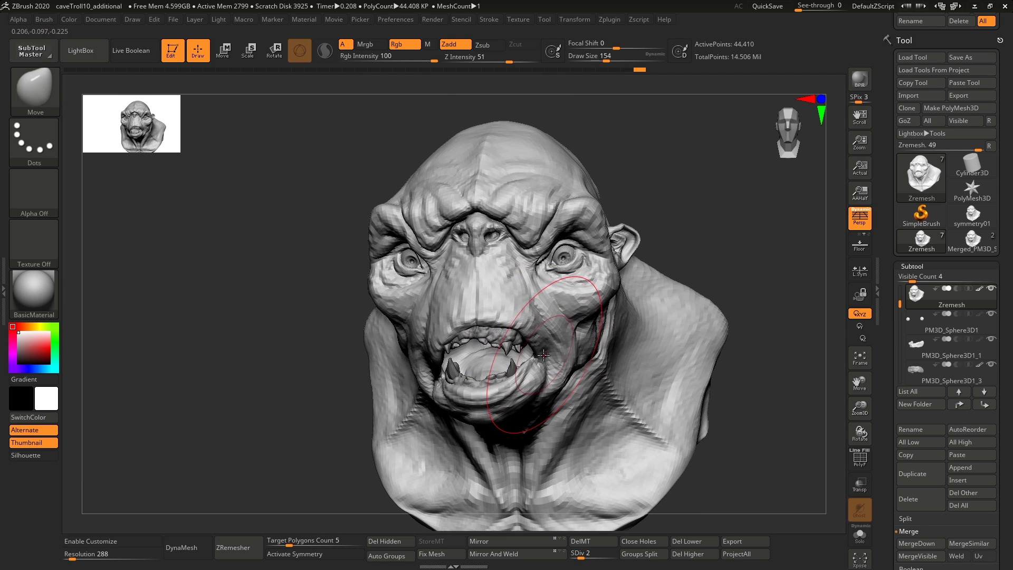
pyautogui.moveTo(543, 355)
pyautogui.mouseDown()
pyautogui.moveTo(548, 300)
pyautogui.moveTo(537, 464)
pyautogui.mouseUp()
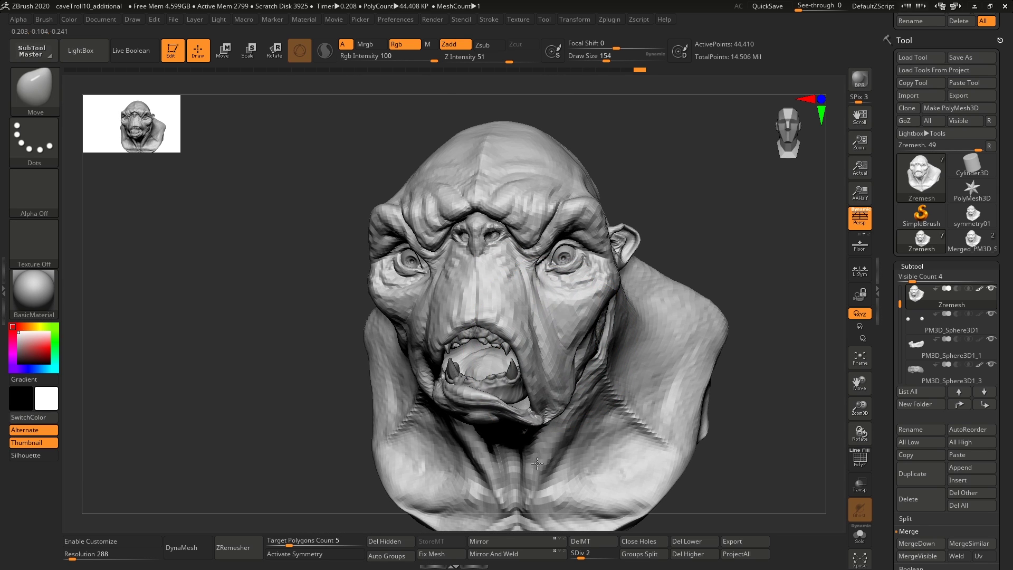
pyautogui.hotkey('ctrl', 'z')
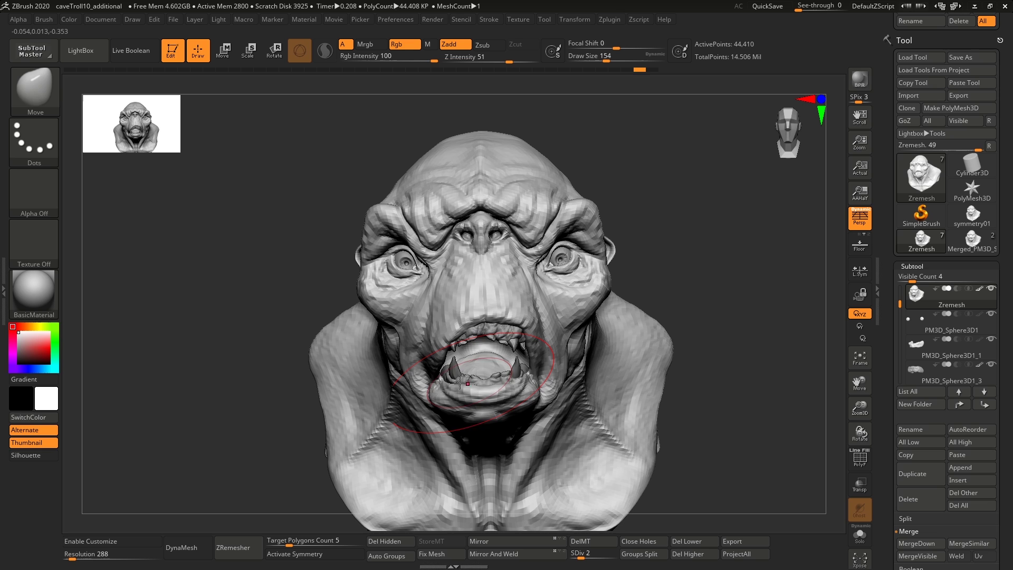
# Push the mouth corner on the viewer's right slightly inward, undoing the small nudge at the opposite corner.
pyautogui.moveTo(448, 373)
pyautogui.mouseDown()
pyautogui.moveTo(475, 367)
pyautogui.moveTo(449, 373)
pyautogui.mouseUp()
pyautogui.hotkey('ctrl', 'z')
pyautogui.moveTo(551, 368); pyautogui.dragTo(539, 367)
# Try pulling the outer brow ridge down over each eye, undoing each attempt.
pyautogui.moveTo(581, 200); pyautogui.dragTo(585, 249)
pyautogui.hotkey('ctrl', 'z')
pyautogui.press('[')
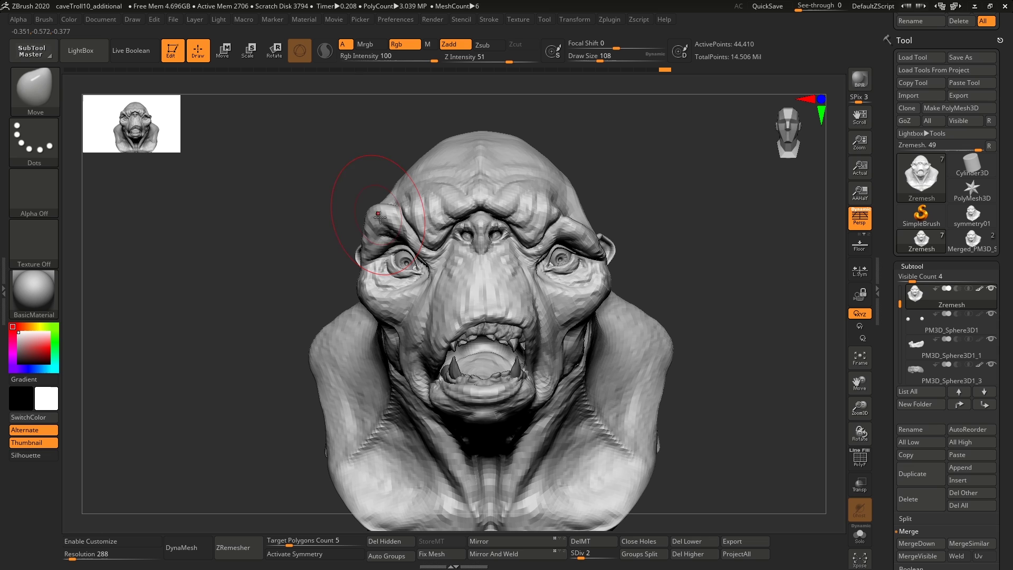
pyautogui.moveTo(380, 217); pyautogui.dragTo(388, 246)
pyautogui.hotkey('ctrl', 'z')
pyautogui.hotkey('ctrl', 'z')
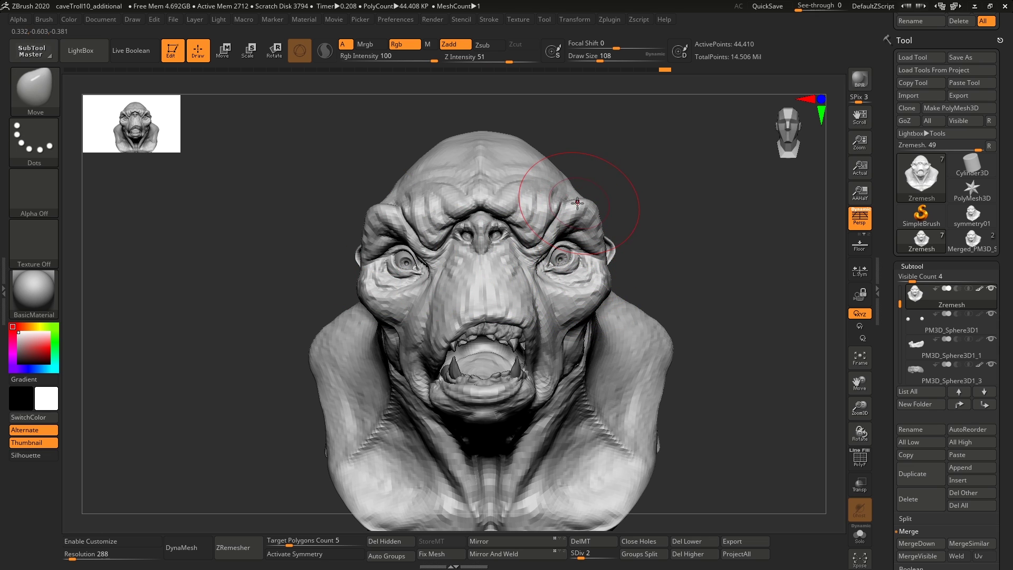
# Try pulling both inner brow folds down beside the nose with a Draw Size of 94, and undo both moves.
pyautogui.press('[')
pyautogui.moveTo(521, 213); pyautogui.dragTo(513, 241)
pyautogui.moveTo(449, 218); pyautogui.dragTo(454, 242)
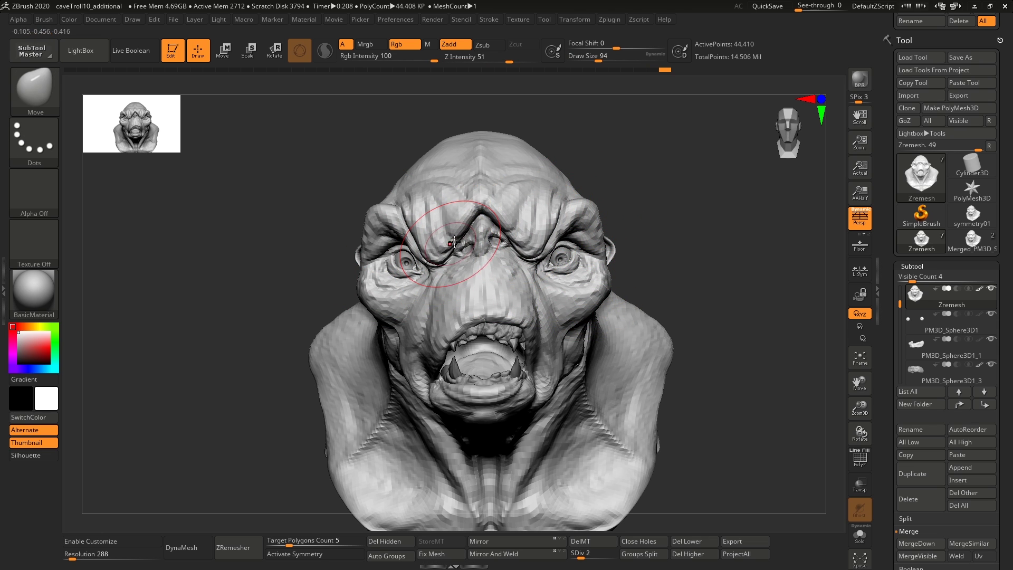
pyautogui.hotkey('ctrl', 'z')
pyautogui.hotkey('ctrl', 'z')
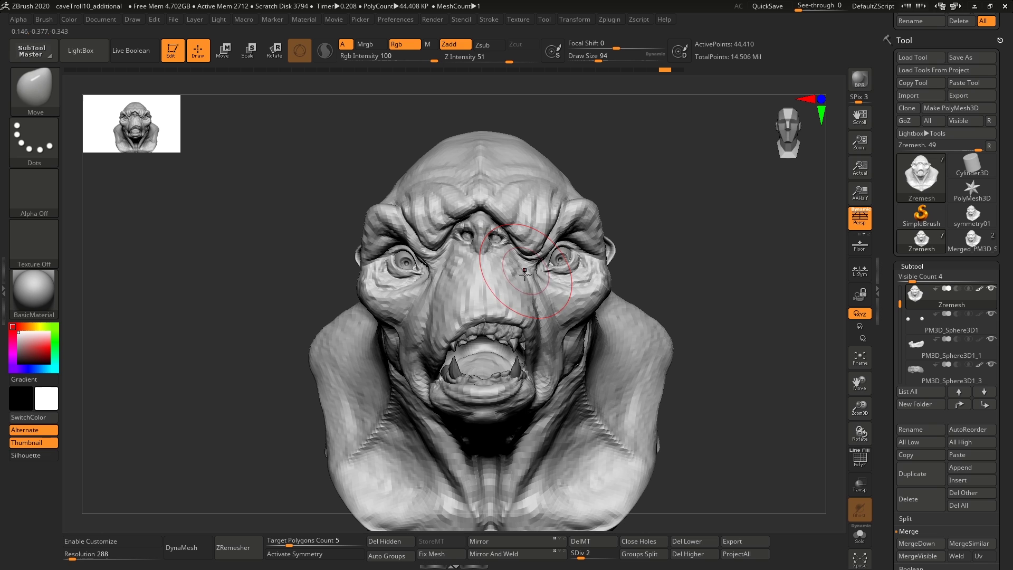
# Raise both sides of the upper lip and push one side outward with a Draw Size of 104.
pyautogui.press(']')
pyautogui.moveTo(518, 326); pyautogui.dragTo(524, 313)
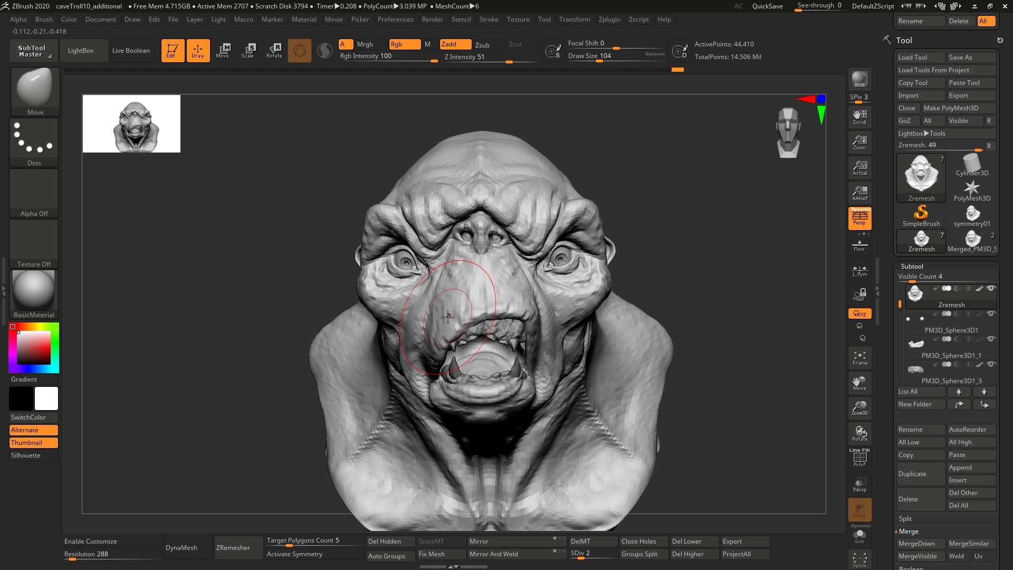
pyautogui.moveTo(456, 328); pyautogui.dragTo(461, 318)
pyautogui.moveTo(467, 318); pyautogui.dragTo(434, 329, button='right')
pyautogui.moveTo(467, 328)
pyautogui.mouseDown()
pyautogui.moveTo(463, 318)
pyautogui.moveTo(443, 338)
pyautogui.mouseUp()
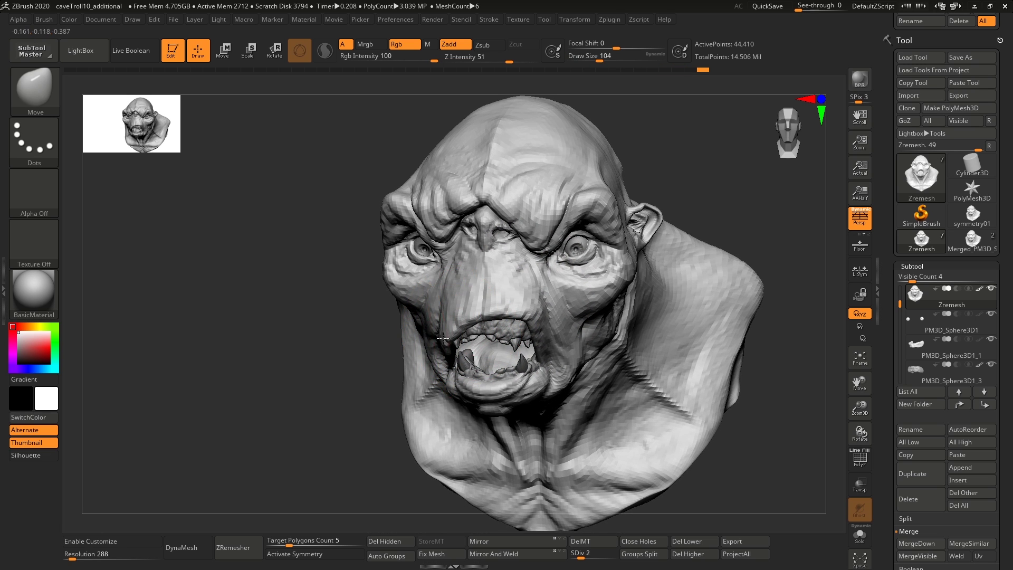
# Reshape the mouth corner by pulling its lower part outward and its upper part upward, with a final Draw Size of 83.
pyautogui.moveTo(444, 326)
pyautogui.mouseDown(button='right')
pyautogui.moveTo(466, 313)
pyautogui.moveTo(473, 323)
pyautogui.moveTo(467, 317)
pyautogui.mouseUp(button='right')
pyautogui.moveTo(527, 373); pyautogui.dragTo(537, 383)
pyautogui.moveTo(518, 370); pyautogui.dragTo(537, 365, button='right')
pyautogui.press('s')
pyautogui.moveTo(537, 365); pyautogui.dragTo(534, 365)
pyautogui.moveTo(532, 360); pyautogui.dragTo(537, 348)
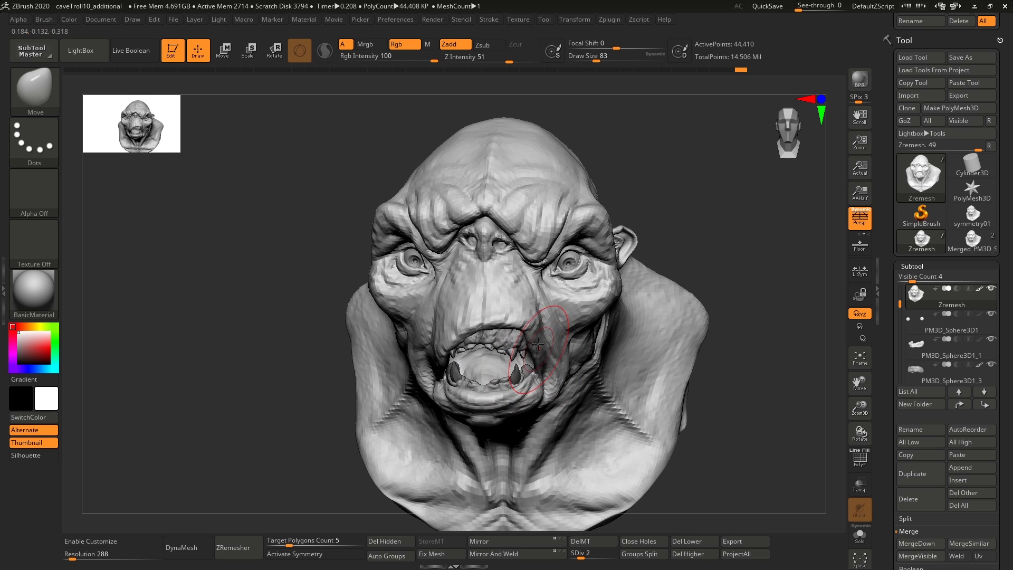
# Reshape one nostril and push the base of the nose upward using the Move brush at Draw Size 54.
pyautogui.moveTo(491, 219)
pyautogui.keyDown('ctrl'); pyautogui.mouseDown(button='right')
pyautogui.moveTo(511, 270)
pyautogui.moveTo(515, 260)
pyautogui.mouseUp(button='right'); pyautogui.keyUp('ctrl')
pyautogui.press('s')
pyautogui.moveTo(516, 260); pyautogui.dragTo(513, 260)
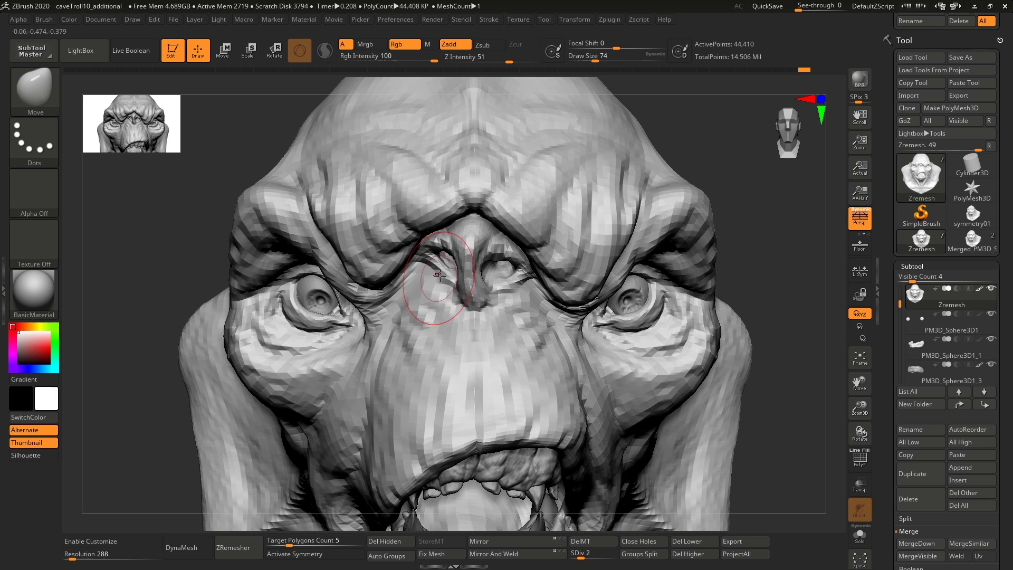
pyautogui.press('s')
pyautogui.moveTo(439, 275); pyautogui.dragTo(453, 269)
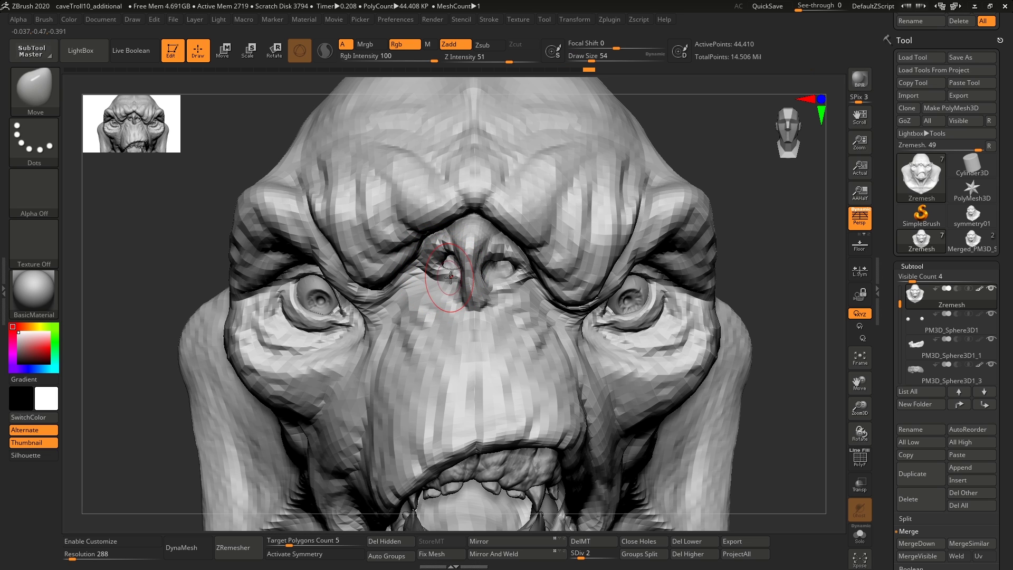
pyautogui.moveTo(445, 252); pyautogui.dragTo(511, 282, button='right')
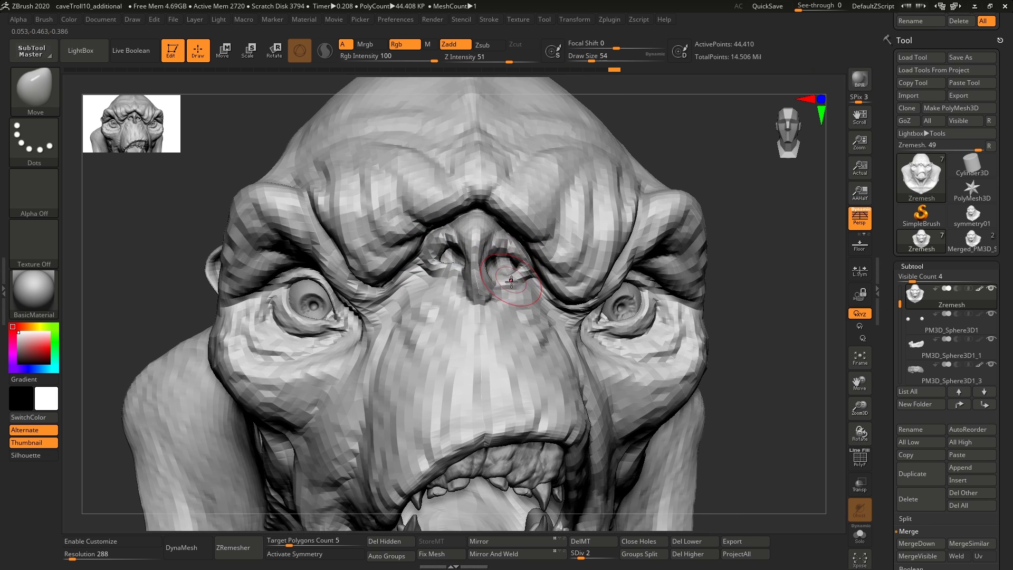
pyautogui.moveTo(470, 306); pyautogui.dragTo(480, 275)
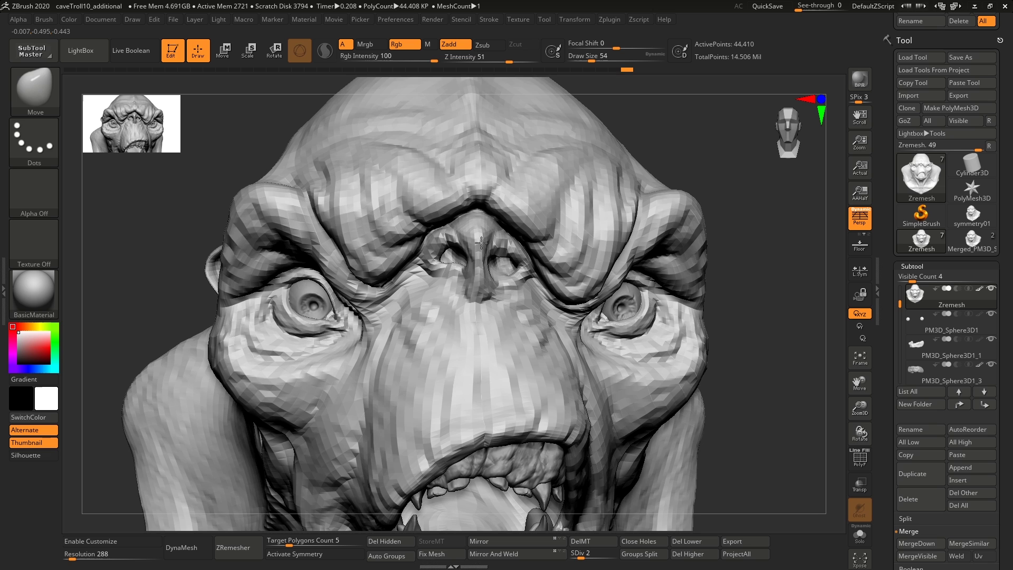
# Shift the centre of the brow sideways and lift the fold beside one inner eye with a Draw Size of 104.
pyautogui.moveTo(481, 243); pyautogui.dragTo(450, 243, button='right')
pyautogui.press('s')
pyautogui.moveTo(492, 181)
pyautogui.mouseDown()
pyautogui.moveTo(501, 180)
pyautogui.moveTo(468, 186)
pyautogui.mouseUp()
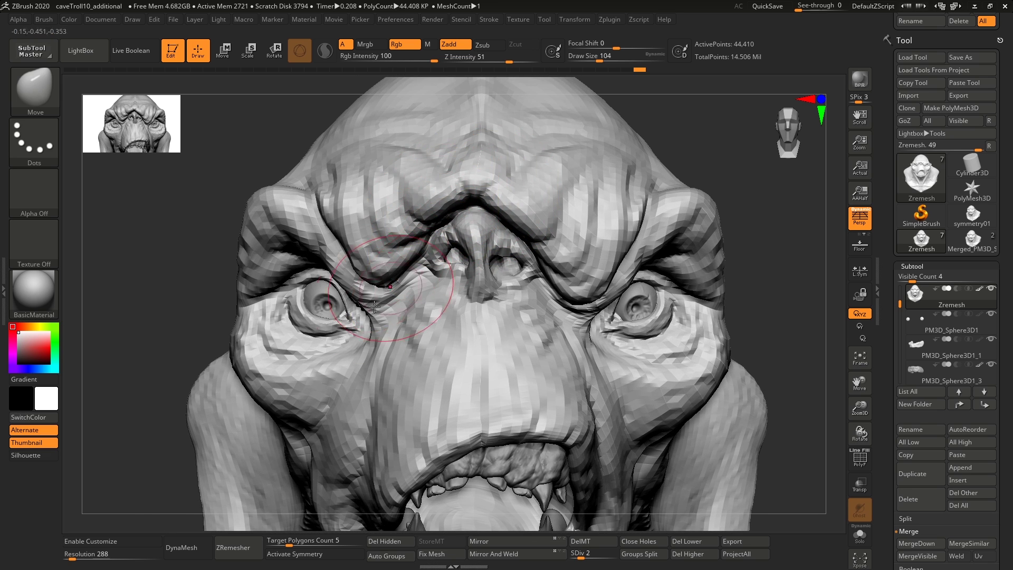
pyautogui.moveTo(374, 306); pyautogui.dragTo(370, 293)
# Set the Draw Size to 80 and pull the upper lip down near the mouth corner on the viewer's right.
pyautogui.keyDown('ctrl'); pyautogui.moveTo(400, 327); pyautogui.dragTo(393, 298, button='right'); pyautogui.keyUp('ctrl')
pyautogui.moveTo(557, 347); pyautogui.dragTo(515, 329, button='right')
pyautogui.keyDown('alt'); pyautogui.moveTo(508, 385); pyautogui.dragTo(520, 318, button='right'); pyautogui.keyUp('alt')
pyautogui.press('s')
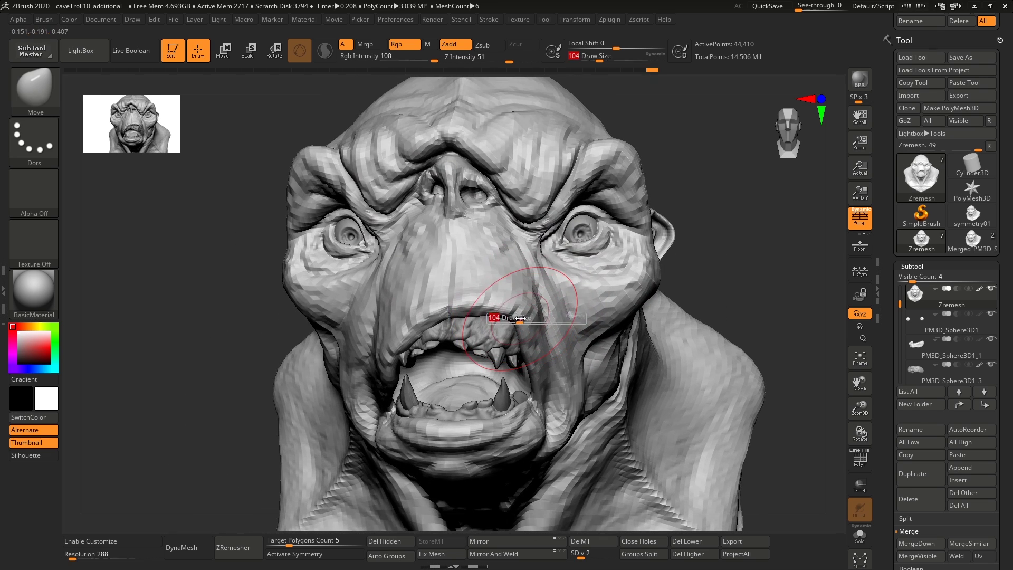
pyautogui.moveTo(520, 318); pyautogui.dragTo(517, 318)
pyautogui.moveTo(518, 320)
pyautogui.mouseDown()
pyautogui.moveTo(526, 307)
pyautogui.moveTo(526, 342)
pyautogui.mouseUp()
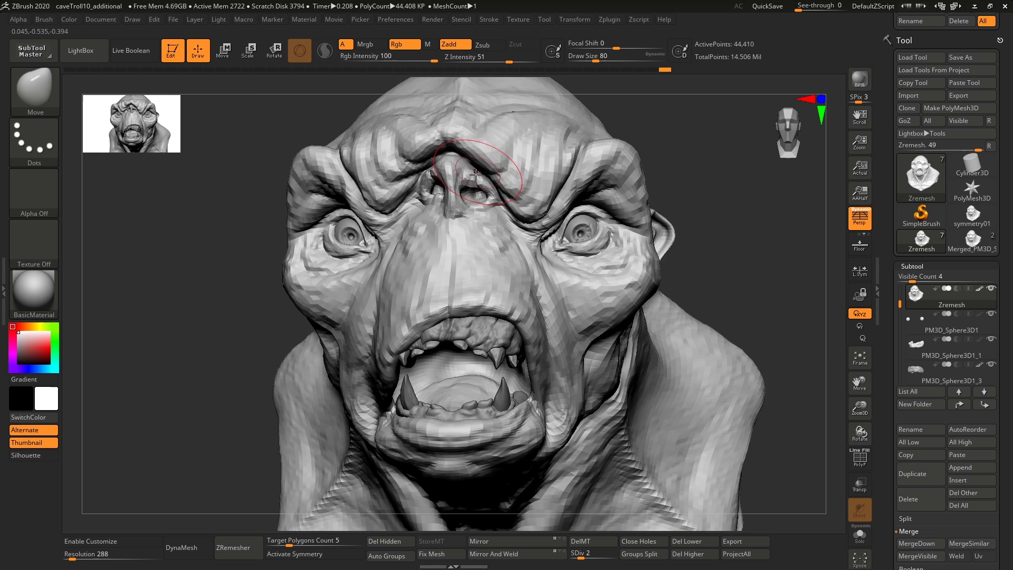
# Reshape the area between the nostrils and the brow with the Move brush, starting at Draw Size 108 and finishing at 51.
pyautogui.moveTo(476, 174)
pyautogui.mouseDown(button='right')
pyautogui.moveTo(429, 158)
pyautogui.moveTo(484, 228)
pyautogui.moveTo(468, 226)
pyautogui.mouseUp(button='right')
pyautogui.press('s')
pyautogui.moveTo(462, 232); pyautogui.dragTo(459, 176)
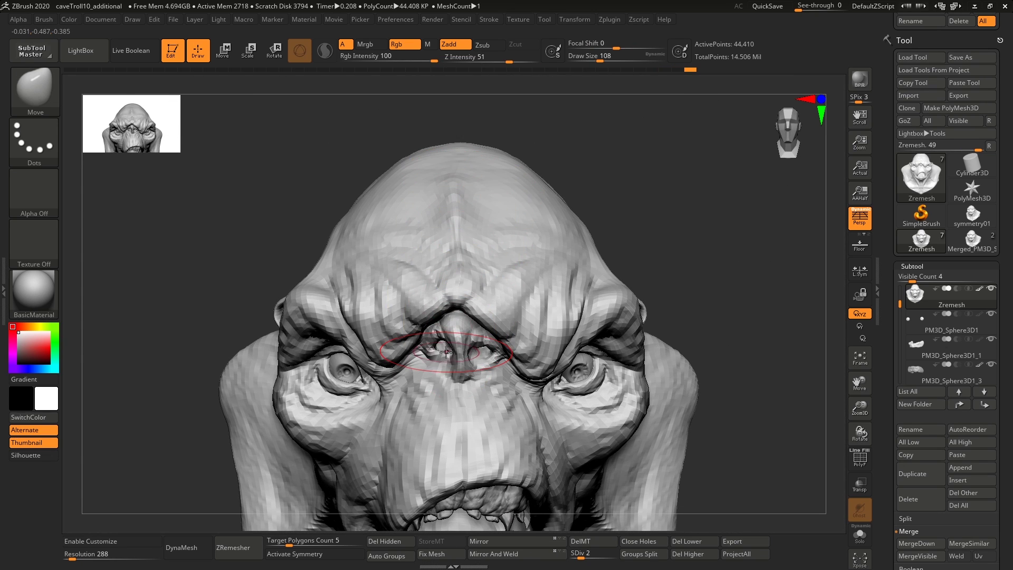
pyautogui.press('[')
pyautogui.press('[')
pyautogui.press('[')
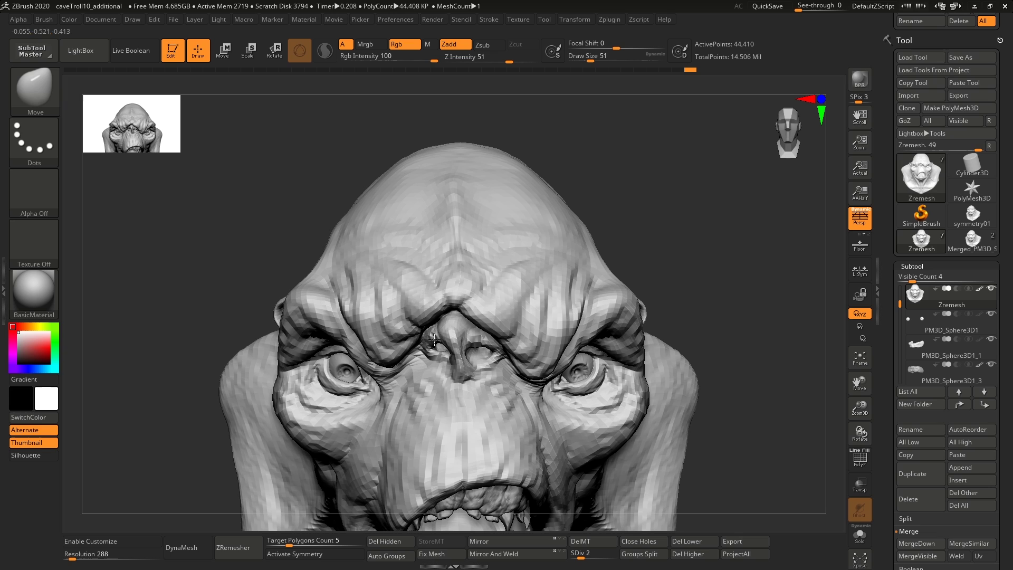
# Nudge the lower eyelid on the viewer's right slightly upward with the Move brush.
pyautogui.moveTo(562, 433); pyautogui.dragTo(569, 337, button='right')
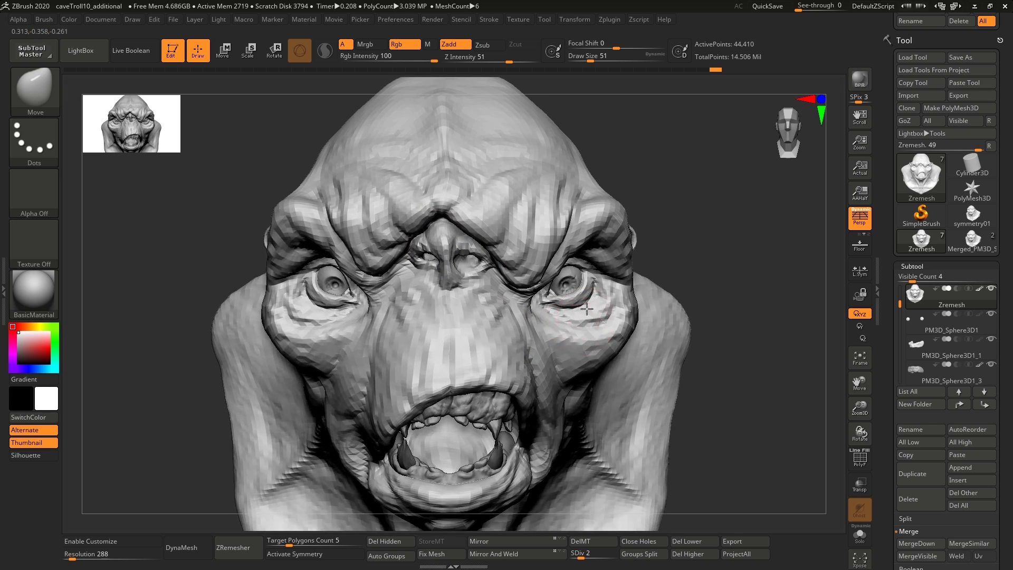
pyautogui.moveTo(572, 253)
pyautogui.keyDown('ctrl'); pyautogui.mouseDown(button='right')
pyautogui.moveTo(556, 293)
pyautogui.moveTo(524, 275)
pyautogui.mouseUp(button='right'); pyautogui.keyUp('ctrl')
pyautogui.press(']')
pyautogui.press(']')
pyautogui.press(']')
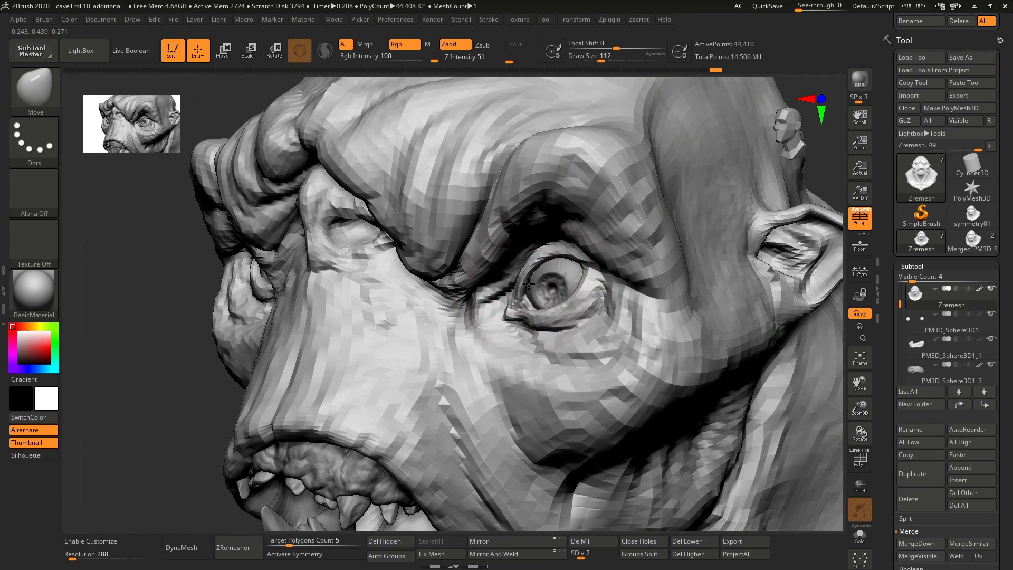
pyautogui.press('[')
pyautogui.moveTo(551, 313); pyautogui.dragTo(551, 310)
pyautogui.press('[')
pyautogui.press('[')
pyautogui.moveTo(551, 306)
pyautogui.mouseDown(button='right')
pyautogui.moveTo(577, 272)
pyautogui.moveTo(571, 257)
pyautogui.moveTo(573, 305)
pyautogui.moveTo(542, 283)
pyautogui.moveTo(562, 252)
pyautogui.moveTo(591, 301)
pyautogui.moveTo(575, 319)
pyautogui.moveTo(573, 296)
pyautogui.mouseUp(button='right')
pyautogui.press('[')
pyautogui.press('[')
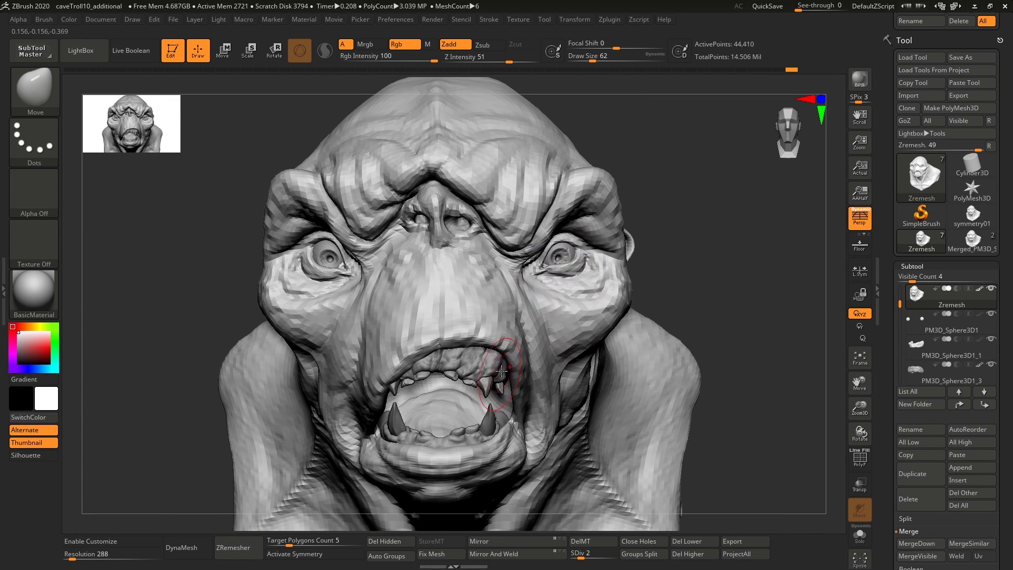
# Make the upper teeth the active subtool and choose the Move Topological brush.
pyautogui.moveTo(501, 370)
pyautogui.mouseDown(button='right')
pyautogui.moveTo(513, 320)
pyautogui.moveTo(530, 320)
pyautogui.moveTo(484, 331)
pyautogui.mouseUp(button='right')
pyautogui.keyDown('alt'); pyautogui.click(486, 315); pyautogui.keyUp('alt')
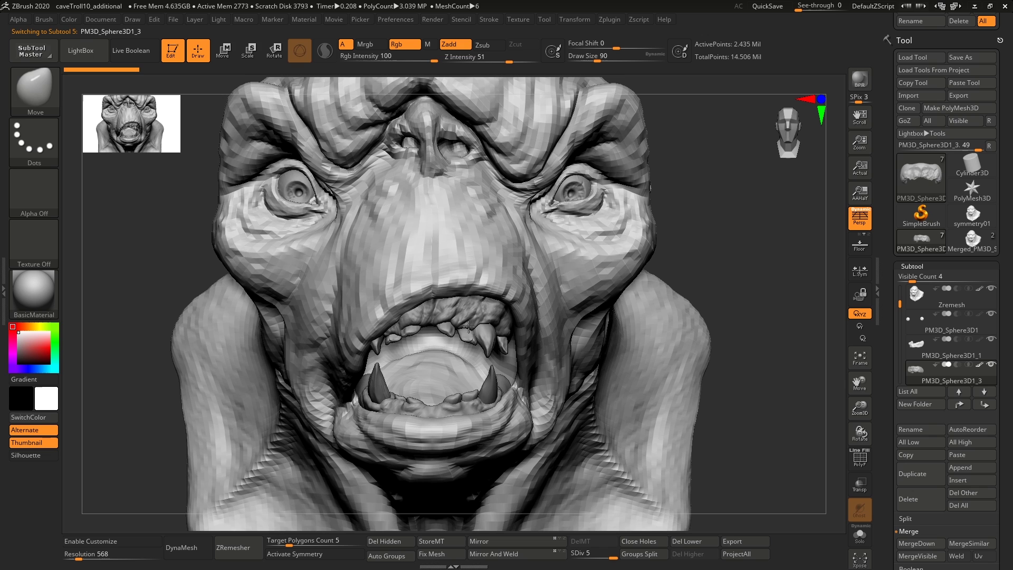
pyautogui.keyDown('alt'); pyautogui.click(486, 336); pyautogui.keyUp('alt')
pyautogui.keyDown('ctrl'); pyautogui.moveTo(485, 346); pyautogui.dragTo(474, 422, button='right'); pyautogui.keyUp('ctrl')
pyautogui.press('b')
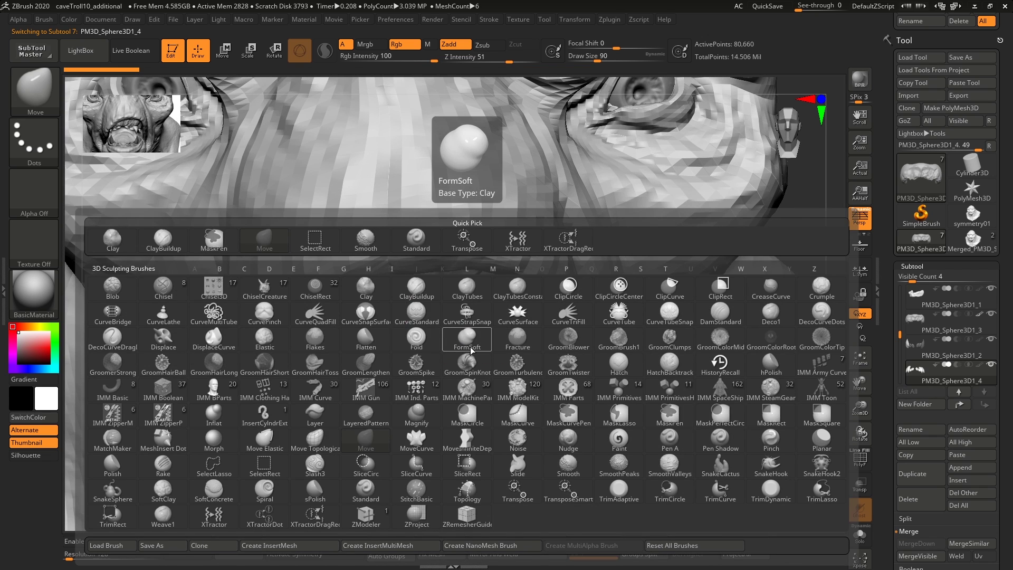
pyautogui.click(467, 340)
pyautogui.press('b')
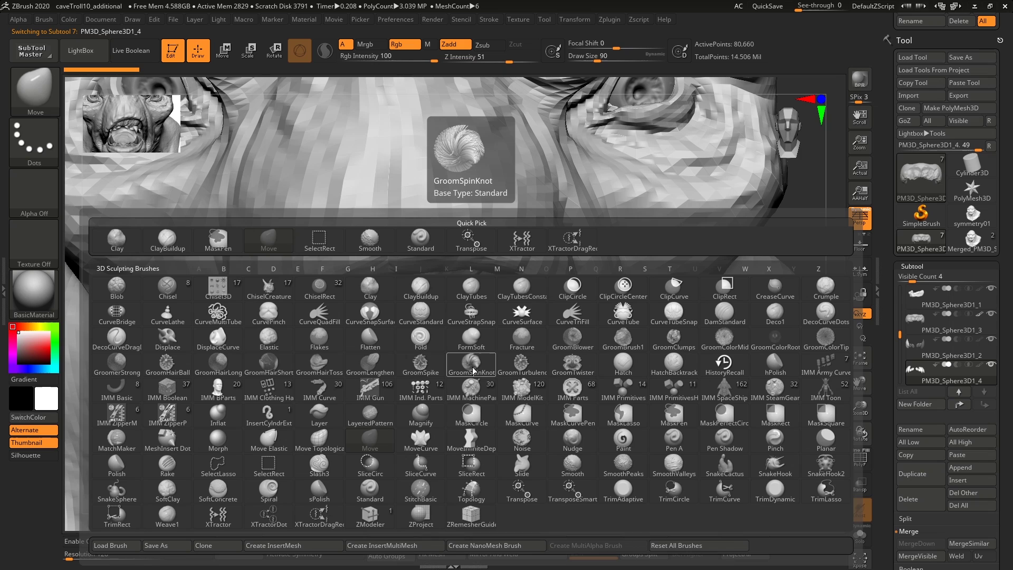
pyautogui.press('m')
pyautogui.press('t')
# Set the Draw Size to 172 and shift the large upper fang and its neighbouring teeth on the viewer's right.
pyautogui.press('s')
pyautogui.moveTo(514, 363); pyautogui.dragTo(526, 363)
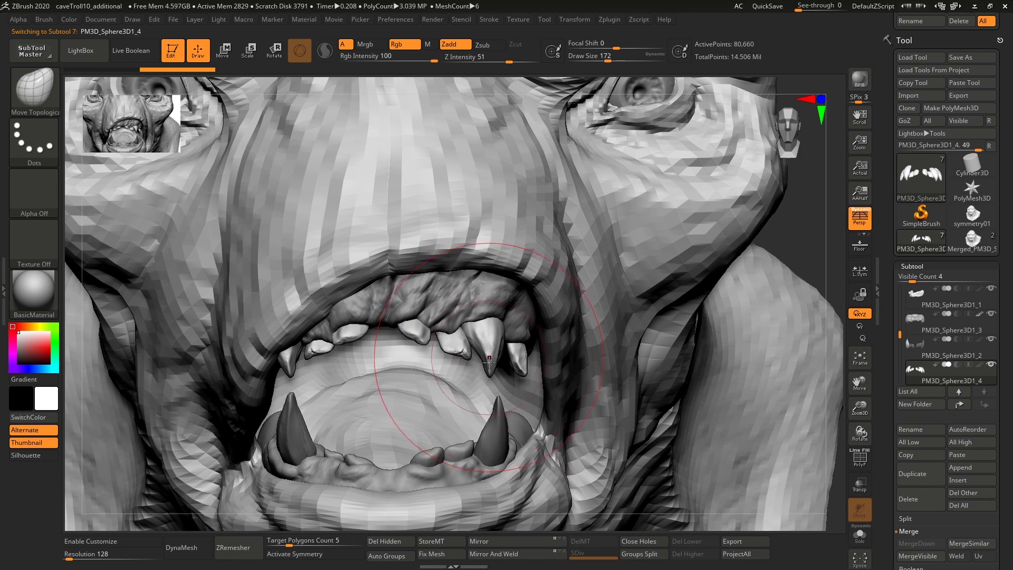
pyautogui.moveTo(449, 351); pyautogui.dragTo(443, 352)
pyautogui.moveTo(449, 352); pyautogui.dragTo(465, 358)
# Push the small upper tooth beside the large fang up toward the gum with a Draw Size of 177.
pyautogui.press('s')
pyautogui.moveTo(461, 360)
pyautogui.mouseDown()
pyautogui.moveTo(461, 322)
pyautogui.moveTo(444, 312)
pyautogui.mouseUp()
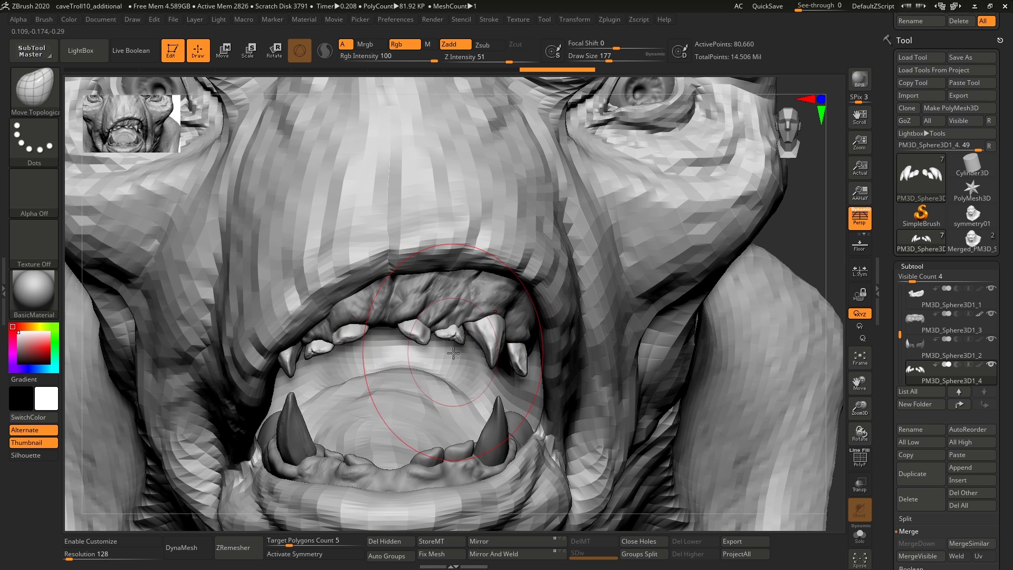
pyautogui.moveTo(454, 353); pyautogui.dragTo(479, 332, button='right')
pyautogui.moveTo(490, 333); pyautogui.dragTo(489, 323)
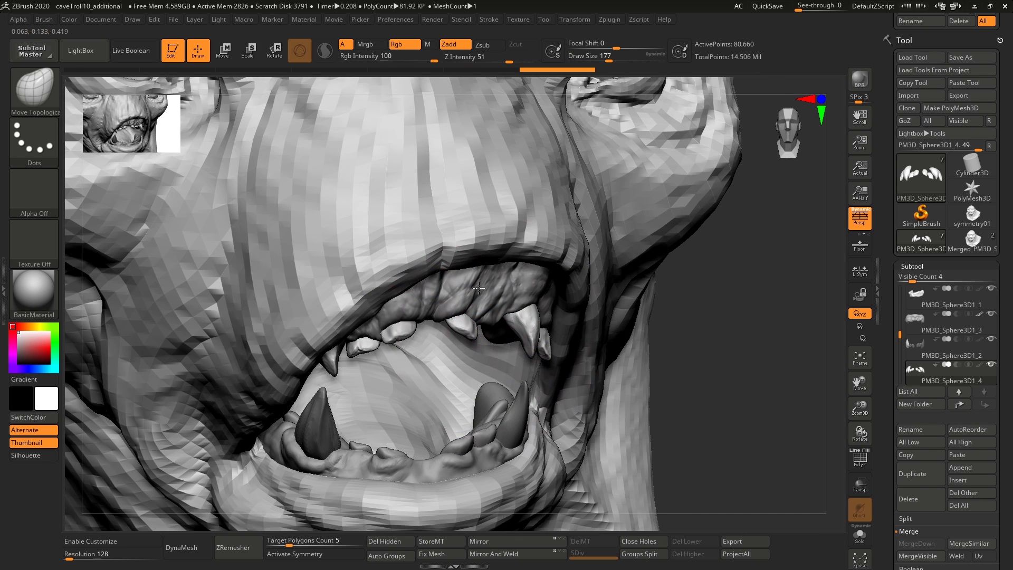
pyautogui.moveTo(479, 288); pyautogui.dragTo(374, 259, button='right')
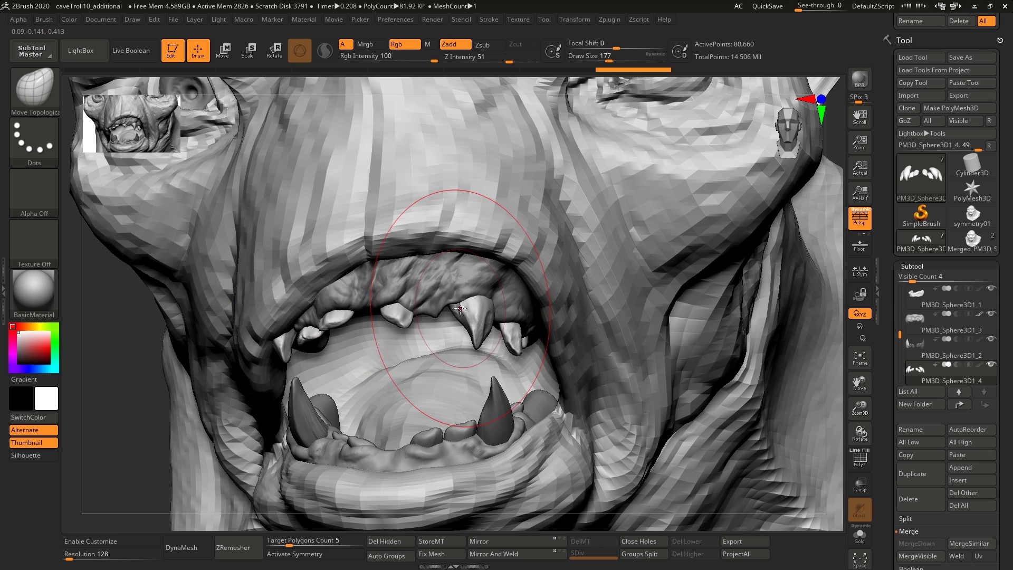
# Reposition and reshape the small upper front tooth on the viewer's left, reducing the Draw Size to 136.
pyautogui.moveTo(341, 289); pyautogui.dragTo(347, 300)
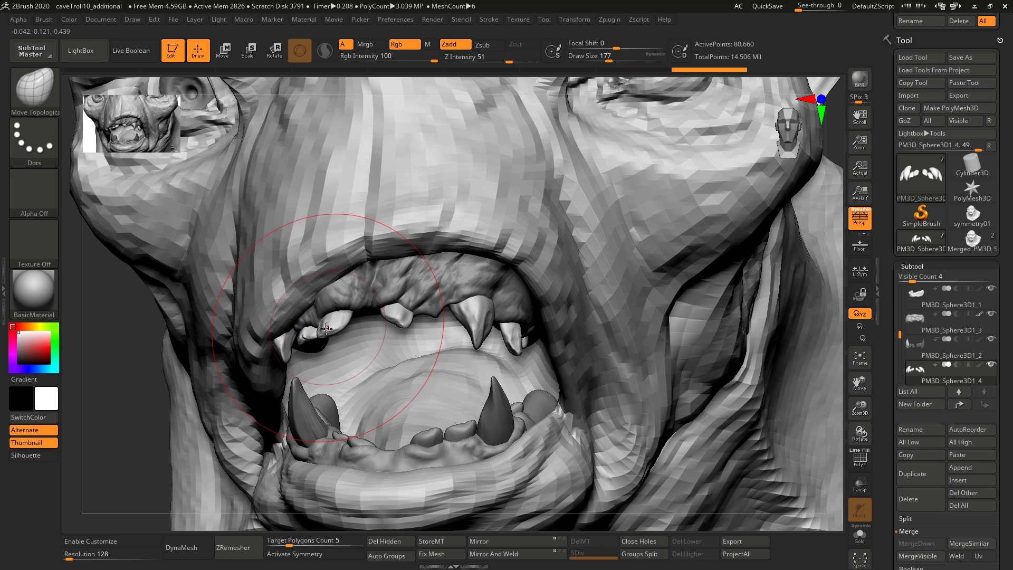
pyautogui.moveTo(326, 329); pyautogui.dragTo(342, 331, button='right')
pyautogui.moveTo(338, 332); pyautogui.dragTo(339, 331)
pyautogui.press('s')
pyautogui.moveTo(343, 315)
pyautogui.mouseDown()
pyautogui.moveTo(310, 314)
pyautogui.moveTo(336, 297)
pyautogui.mouseUp()
pyautogui.moveTo(356, 319); pyautogui.dragTo(356, 315, button='right')
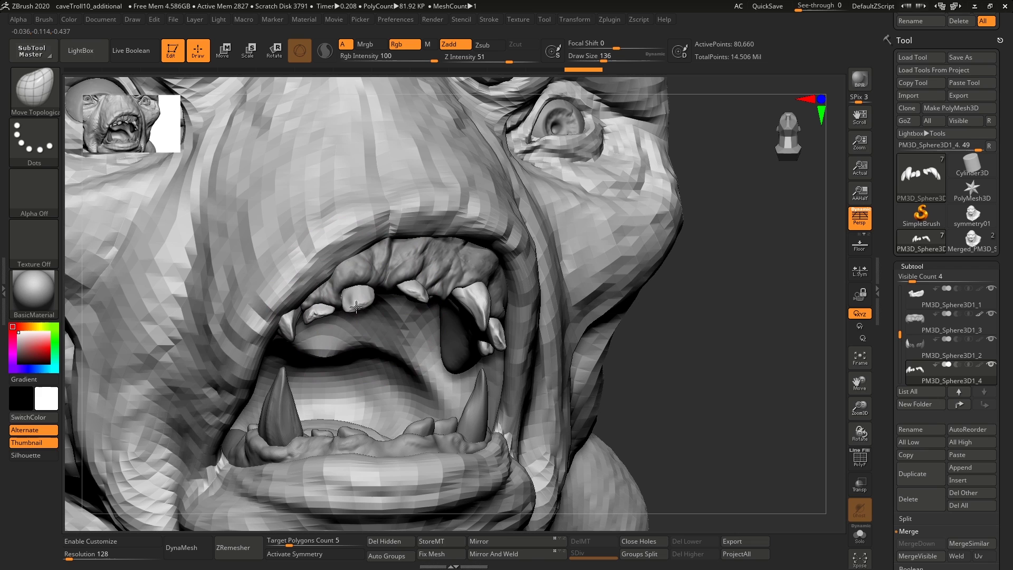
pyautogui.moveTo(358, 325); pyautogui.dragTo(371, 287)
# Shift the small upper tooth next to the viewer's-left fang at Draw Size 112.
pyautogui.moveTo(366, 298); pyautogui.dragTo(331, 305, button='right')
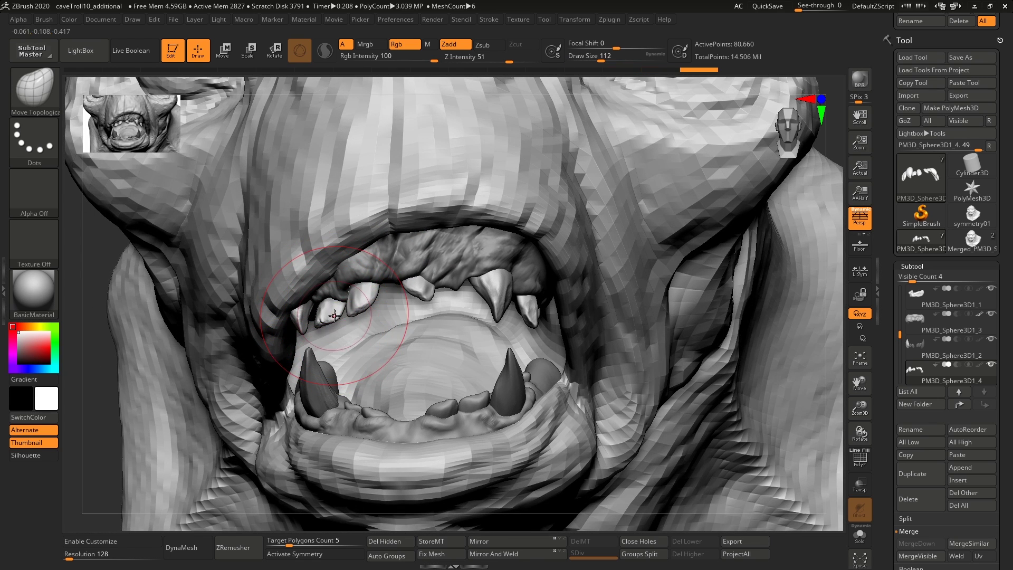
pyautogui.moveTo(334, 313); pyautogui.dragTo(329, 313)
pyautogui.moveTo(328, 319); pyautogui.dragTo(335, 310)
# Make the lower tusks the active subtool, set the Draw Size to 158 and nudge the tusk on the viewer's right.
pyautogui.moveTo(397, 317); pyautogui.dragTo(430, 306, button='right')
pyautogui.moveTo(430, 306)
pyautogui.keyDown('ctrl'); pyautogui.mouseDown(button='right')
pyautogui.moveTo(472, 286)
pyautogui.moveTo(420, 317)
pyautogui.moveTo(421, 326)
pyautogui.mouseUp(button='right'); pyautogui.keyUp('ctrl')
pyautogui.keyDown('alt'); pyautogui.click(422, 338); pyautogui.keyUp('alt')
pyautogui.press(']')
pyautogui.keyDown('ctrl'); pyautogui.moveTo(713, 178); pyautogui.dragTo(726, 188); pyautogui.keyUp('ctrl')
pyautogui.moveTo(424, 319); pyautogui.dragTo(437, 304, button='right')
pyautogui.press('s')
pyautogui.moveTo(437, 304); pyautogui.dragTo(438, 287)
pyautogui.moveTo(433, 331); pyautogui.dragTo(437, 332)
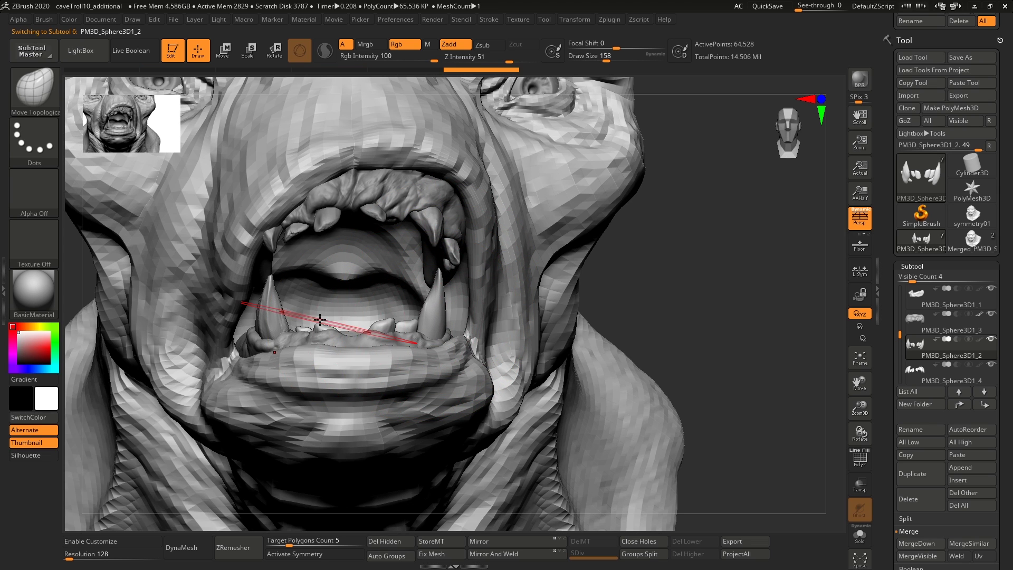
# Enlarge the Draw Size to 212 and shorten the lower tusk on the viewer's left by pulling it down.
pyautogui.press(']')
pyautogui.press(']')
pyautogui.moveTo(268, 312); pyautogui.dragTo(267, 334)
pyautogui.moveTo(267, 330); pyautogui.dragTo(268, 332)
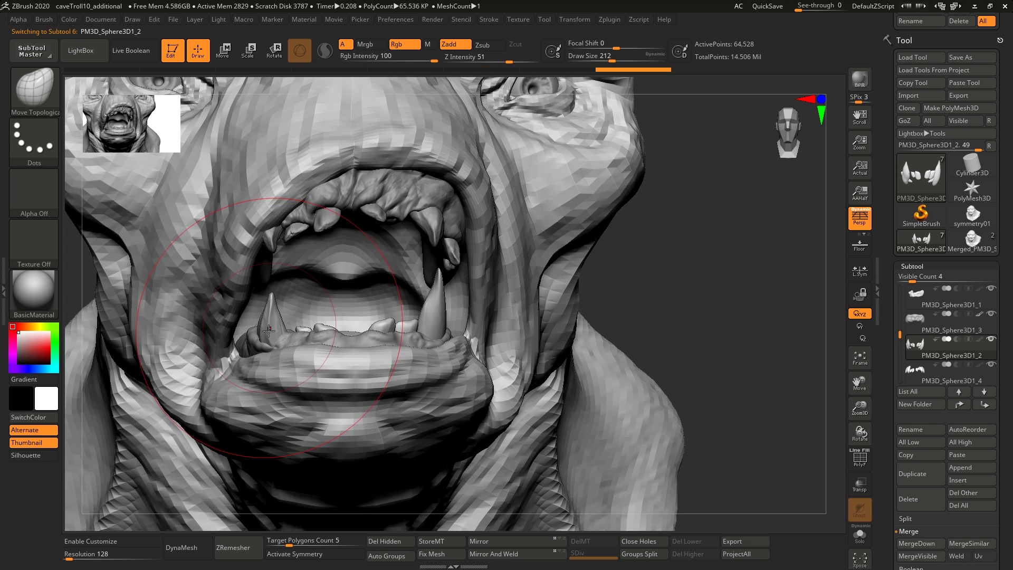
# Tilt the lower tusk on the viewer's left so it leans differently from the opposite one.
pyautogui.moveTo(242, 345); pyautogui.dragTo(287, 357, button='right')
pyautogui.press('s')
pyautogui.moveTo(287, 357); pyautogui.dragTo(281, 357)
pyautogui.moveTo(262, 335); pyautogui.dragTo(268, 336)
pyautogui.moveTo(283, 336); pyautogui.dragTo(237, 343, button='right')
pyautogui.keyDown('ctrl'); pyautogui.moveTo(391, 343); pyautogui.dragTo(396, 305, button='right'); pyautogui.keyUp('ctrl')
pyautogui.moveTo(390, 364)
pyautogui.keyDown('shift'); pyautogui.mouseDown(button='right')
pyautogui.moveTo(415, 390)
pyautogui.moveTo(385, 328)
pyautogui.mouseUp(button='right'); pyautogui.keyUp('shift')
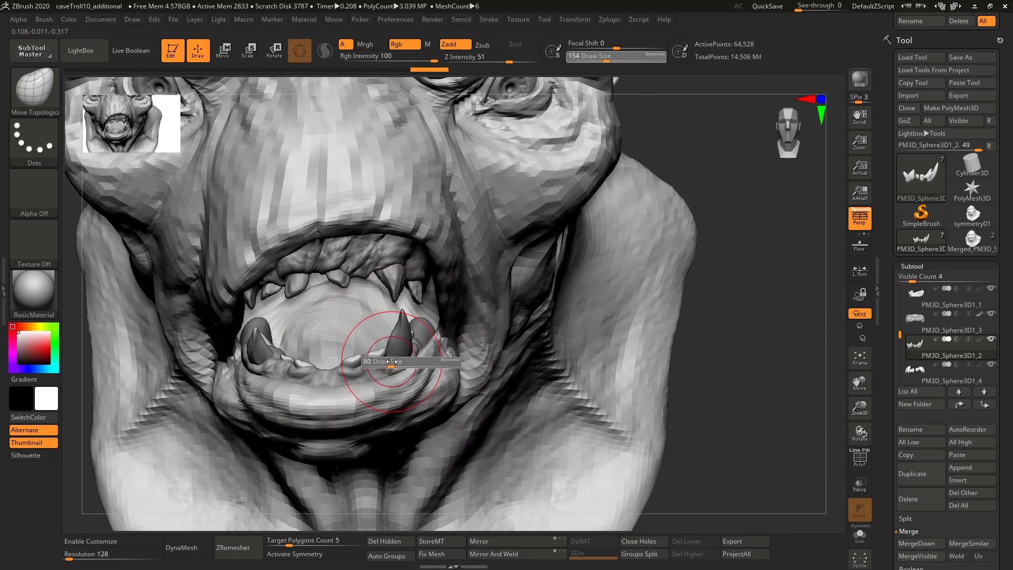
# Refine the placement and thickness of both lower tusks, using Draw Sizes of 163 and 108.
pyautogui.moveTo(405, 346); pyautogui.dragTo(404, 344)
pyautogui.moveTo(391, 344); pyautogui.dragTo(412, 344, button='right')
pyautogui.press('s')
pyautogui.moveTo(412, 345)
pyautogui.mouseDown()
pyautogui.moveTo(424, 345)
pyautogui.moveTo(408, 355)
pyautogui.mouseUp()
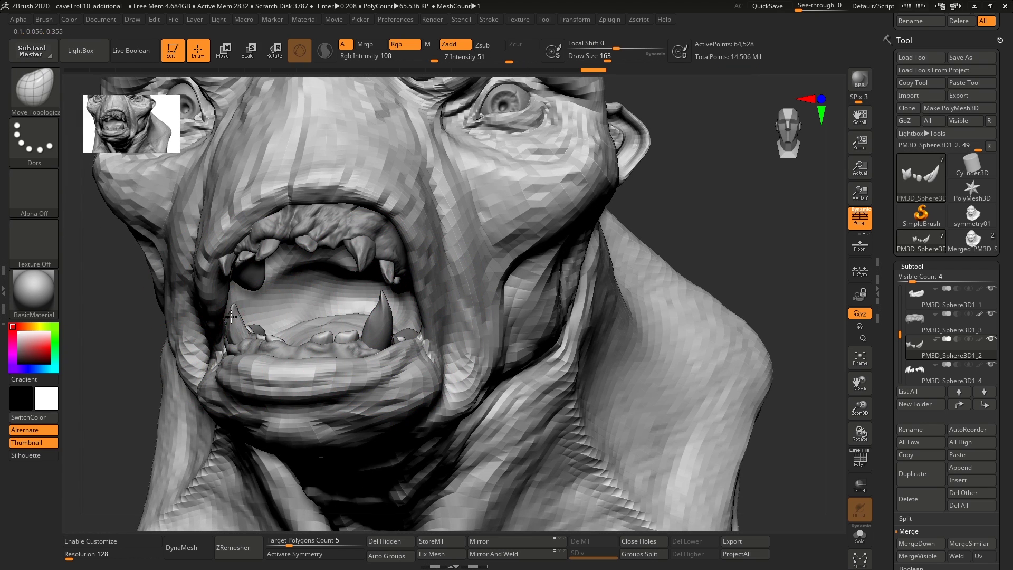
pyautogui.moveTo(237, 332); pyautogui.dragTo(237, 327)
pyautogui.press('s')
pyautogui.moveTo(412, 345)
pyautogui.mouseDown()
pyautogui.moveTo(387, 325)
pyautogui.moveTo(379, 338)
pyautogui.mouseUp()
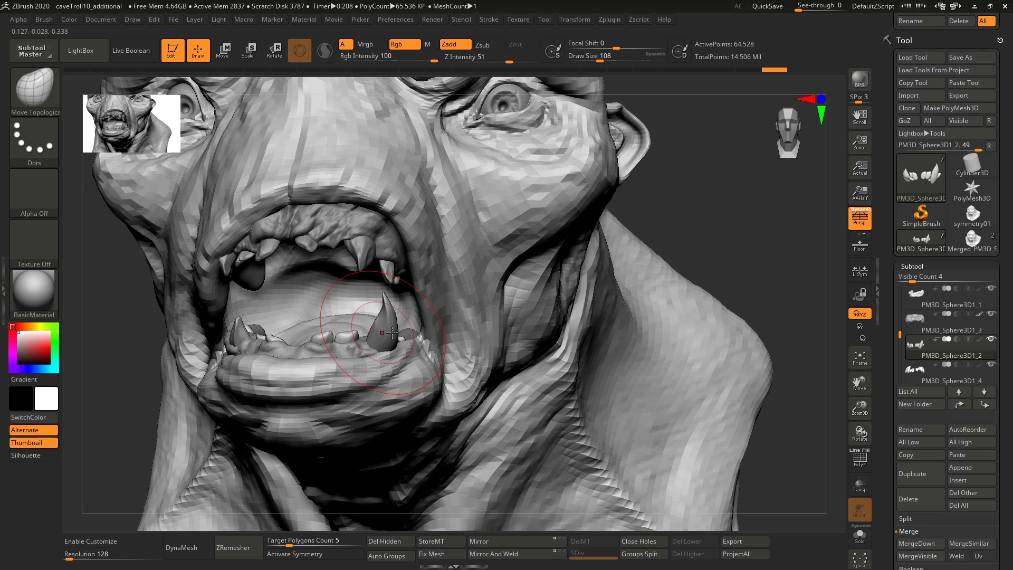
# Compare the whole asymmetrical bust with the symmetrical symmetry01_01 version and return to the asymmetrical tool.
pyautogui.keyDown('ctrl'); pyautogui.moveTo(392, 332); pyautogui.dragTo(427, 313, button='right'); pyautogui.keyUp('ctrl')
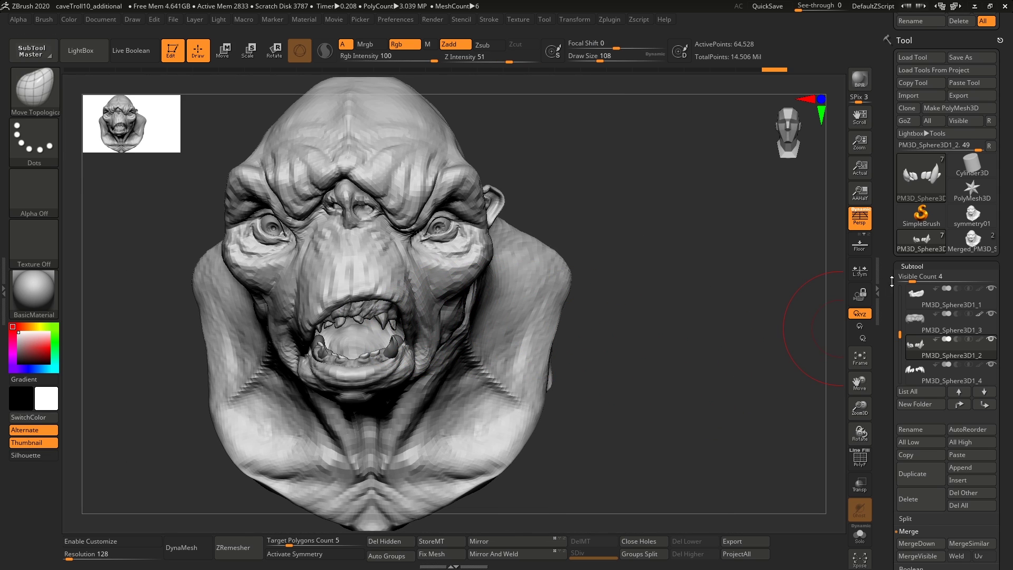
pyautogui.click(961, 243)
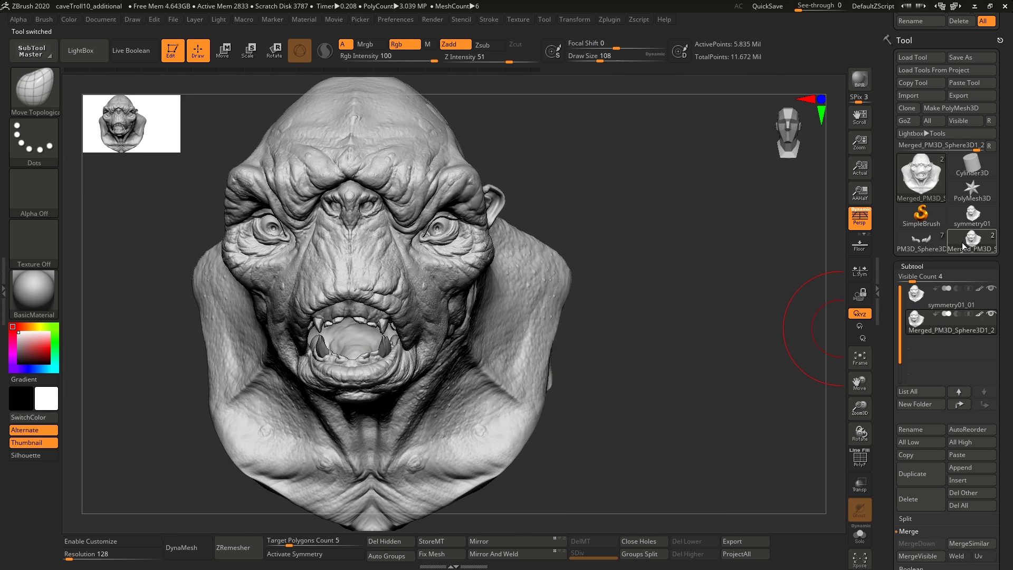
pyautogui.click(924, 298)
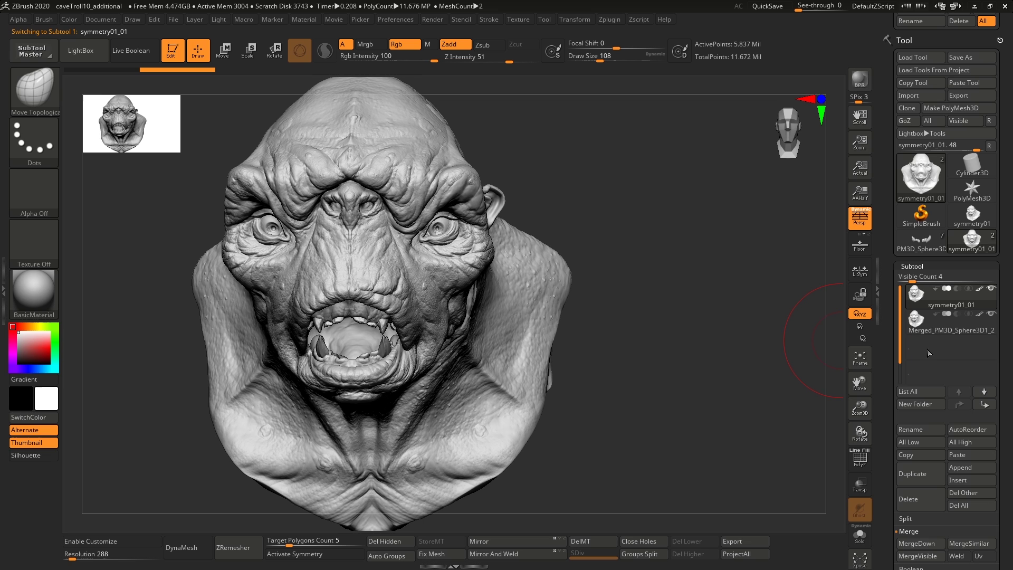
pyautogui.hotkey('alt', 's')
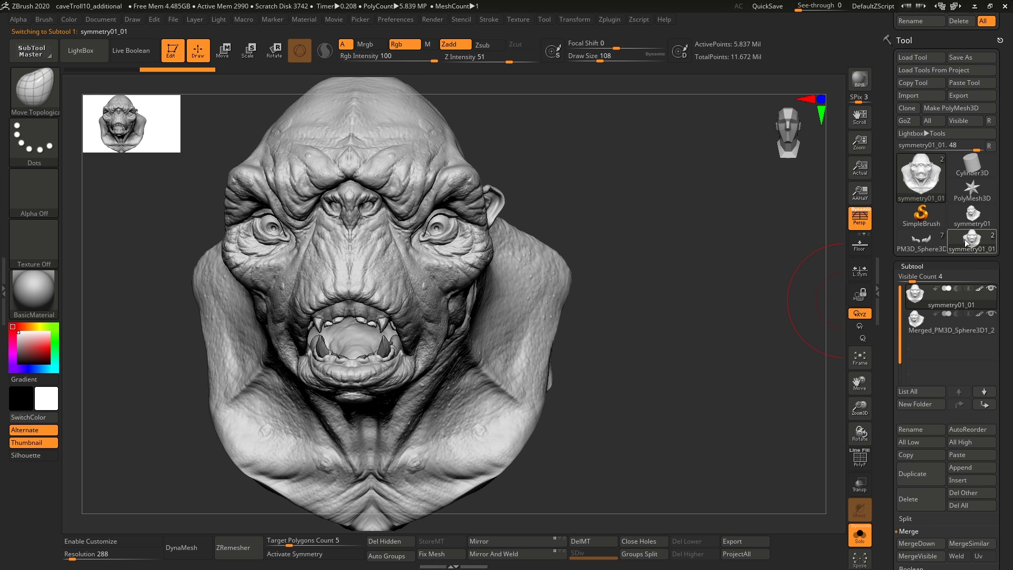
pyautogui.click(933, 242)
pyautogui.hotkey('alt', 's')
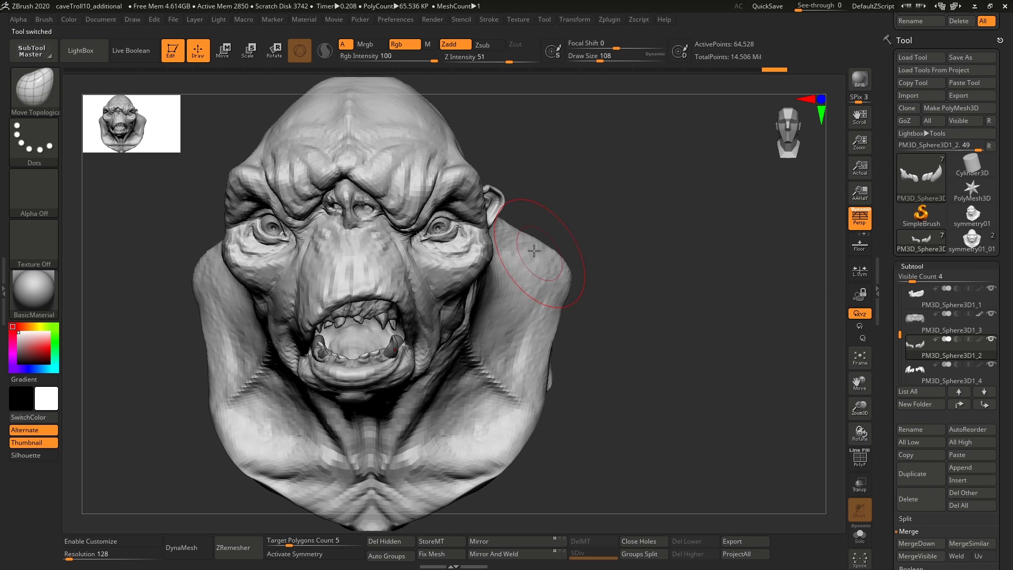
# Make the Zremesh head the active subtool and switch back to the Move brush.
pyautogui.keyDown('alt'); pyautogui.click(408, 275); pyautogui.keyUp('alt')
pyautogui.keyDown('ctrl'); pyautogui.moveTo(345, 288); pyautogui.dragTo(343, 310, button='right'); pyautogui.keyUp('ctrl')
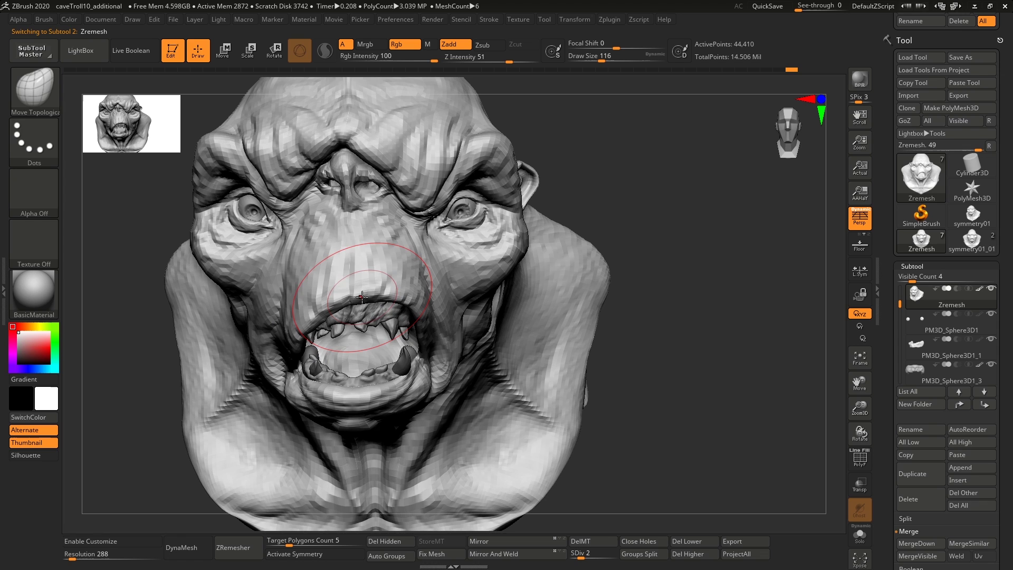
pyautogui.press('b')
pyautogui.press('m')
pyautogui.press('v')
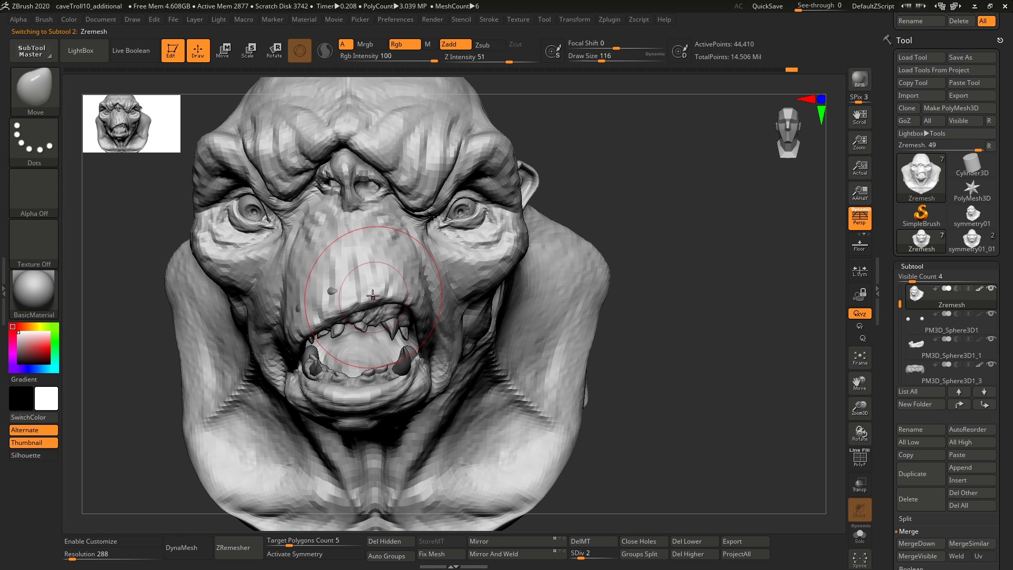
# Set the Draw Size to 97 and adjust the upper lip near both mouth corners.
pyautogui.moveTo(323, 285); pyautogui.dragTo(272, 289, button='right')
pyautogui.moveTo(339, 285); pyautogui.dragTo(382, 255, button='right')
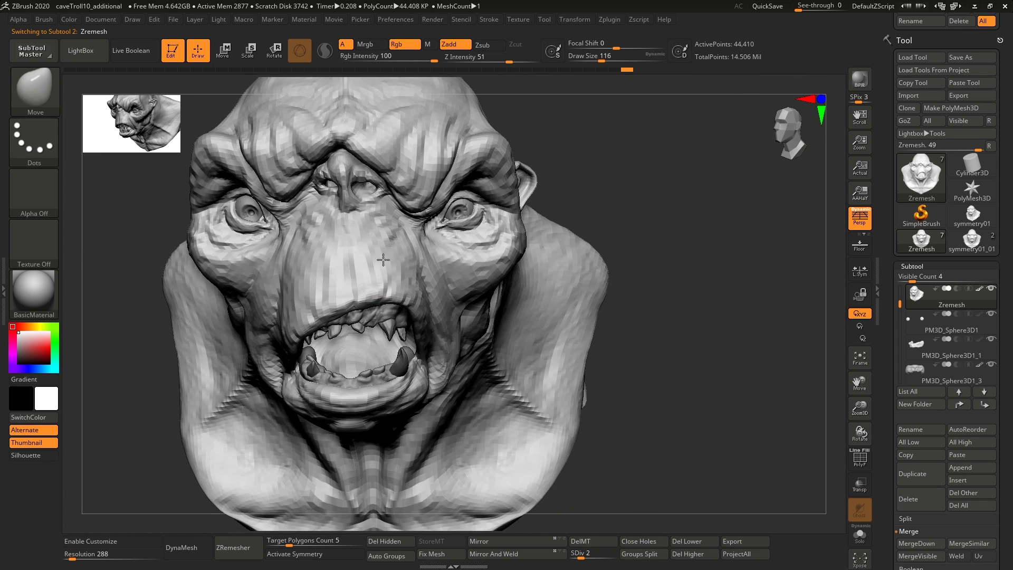
pyautogui.press('s')
pyautogui.moveTo(427, 332); pyautogui.dragTo(424, 332)
pyautogui.moveTo(298, 325)
pyautogui.mouseDown()
pyautogui.moveTo(316, 337)
pyautogui.moveTo(307, 320)
pyautogui.mouseUp()
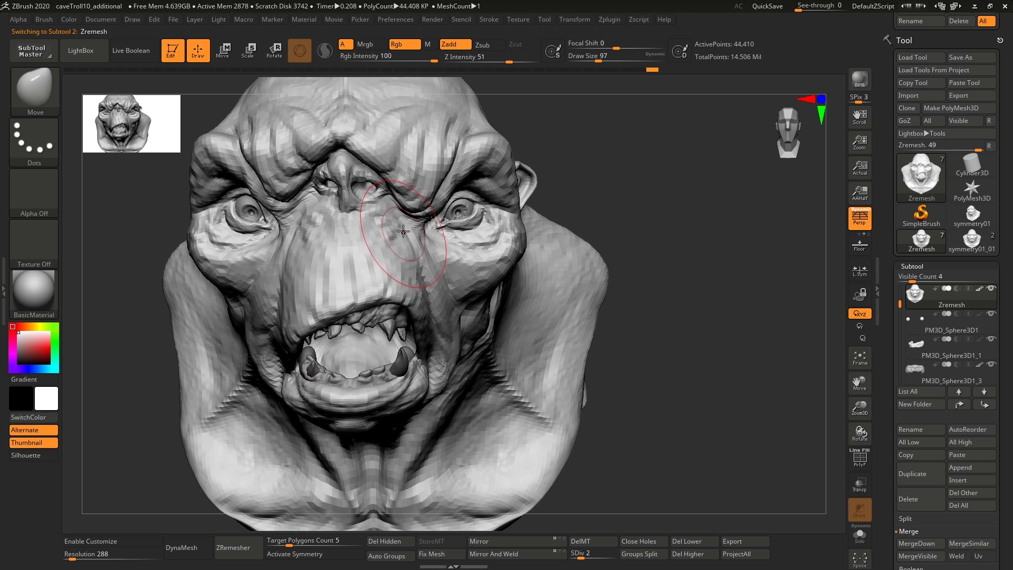
# Reduce the Draw Size to 71 and refine the nostril on the viewer's right.
pyautogui.moveTo(369, 182); pyautogui.dragTo(381, 193, button='right')
pyautogui.press('s')
pyautogui.moveTo(377, 192); pyautogui.dragTo(374, 192)
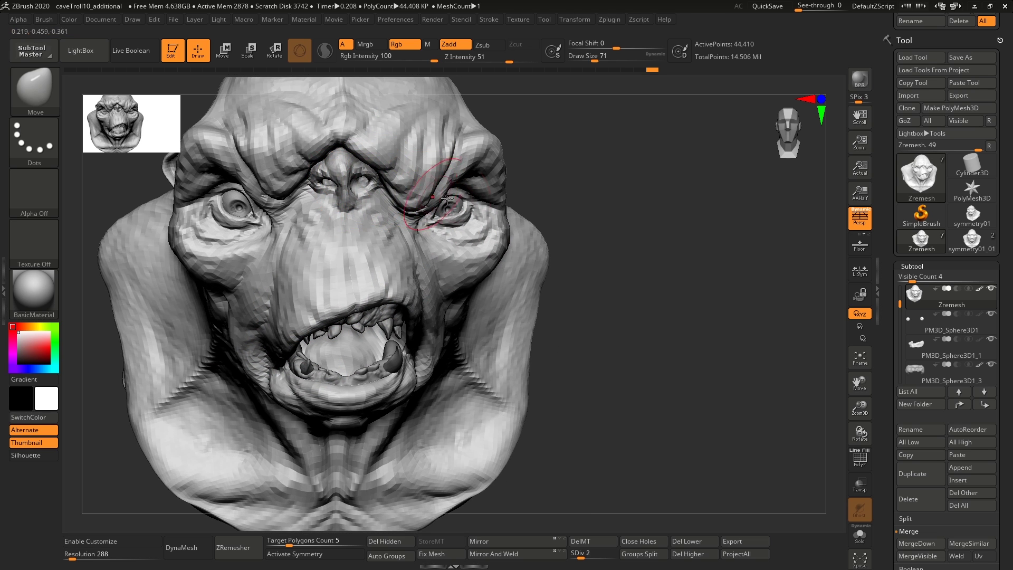
# Isolate the eyeballs, mask the one on the viewer's right, show the full bust again and activate the transform gizmo.
pyautogui.moveTo(472, 216)
pyautogui.mouseDown(button='right')
pyautogui.moveTo(462, 202)
pyautogui.moveTo(466, 217)
pyautogui.moveTo(573, 193)
pyautogui.mouseUp(button='right')
pyautogui.keyDown('alt'); pyautogui.click(449, 205); pyautogui.keyUp('alt')
pyautogui.hotkey('alt', 's')
pyautogui.keyDown('ctrl'); pyautogui.moveTo(605, 120); pyautogui.dragTo(477, 248); pyautogui.keyUp('ctrl')
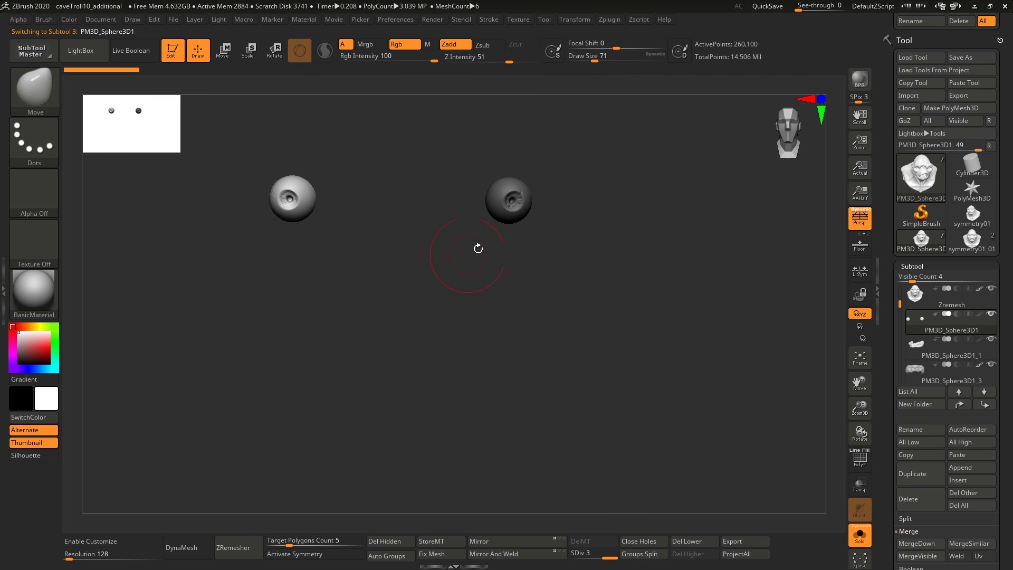
pyautogui.hotkey('alt', 's')
pyautogui.press('w')
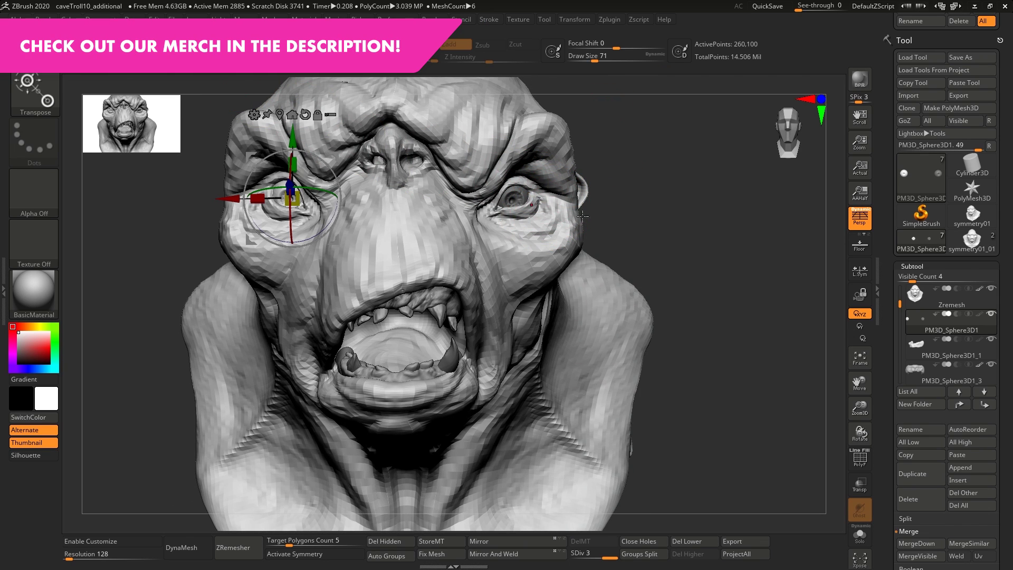
# Rotate the unmasked eyeball on the viewer's left to change its gaze, redo the rotation for refinement, and clear the mask.
pyautogui.moveTo(311, 175); pyautogui.dragTo(282, 242)
pyautogui.moveTo(280, 192); pyautogui.dragTo(317, 191)
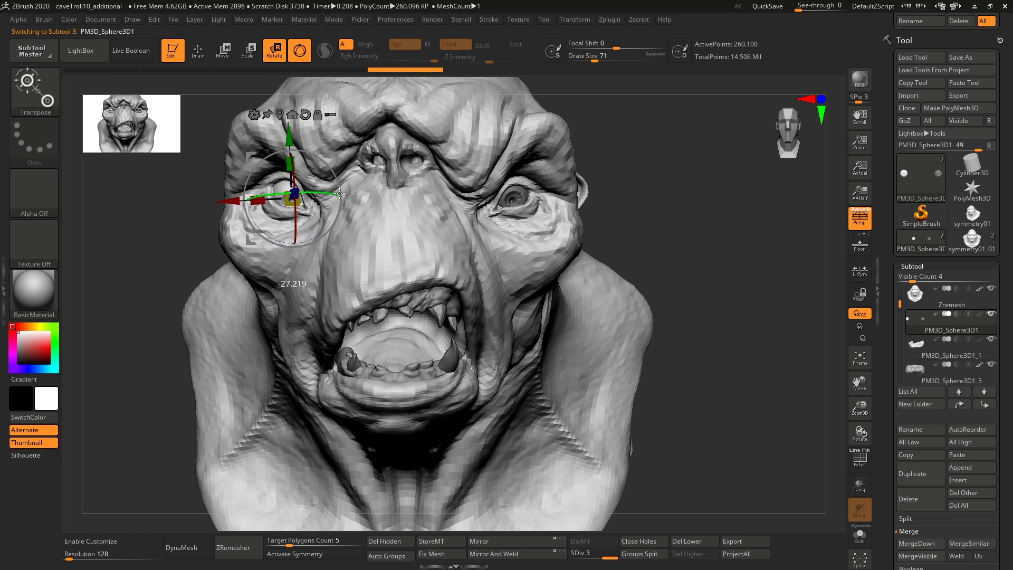
pyautogui.press('q')
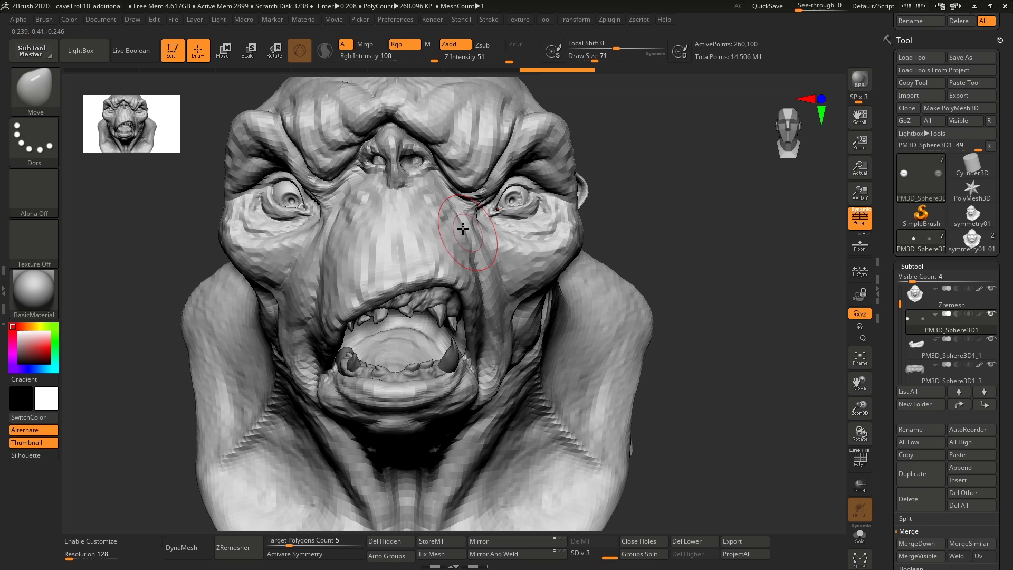
pyautogui.hotkey('ctrl', 'z')
pyautogui.press('e')
pyautogui.moveTo(296, 223); pyautogui.dragTo(296, 211)
pyautogui.press('q')
pyautogui.moveTo(680, 177)
pyautogui.keyDown('ctrl'); pyautogui.mouseDown()
pyautogui.moveTo(556, 268)
pyautogui.moveTo(551, 232)
pyautogui.moveTo(573, 198)
pyautogui.moveTo(548, 206)
pyautogui.moveTo(509, 148)
pyautogui.moveTo(430, 262)
pyautogui.mouseUp(); pyautogui.keyUp('ctrl')
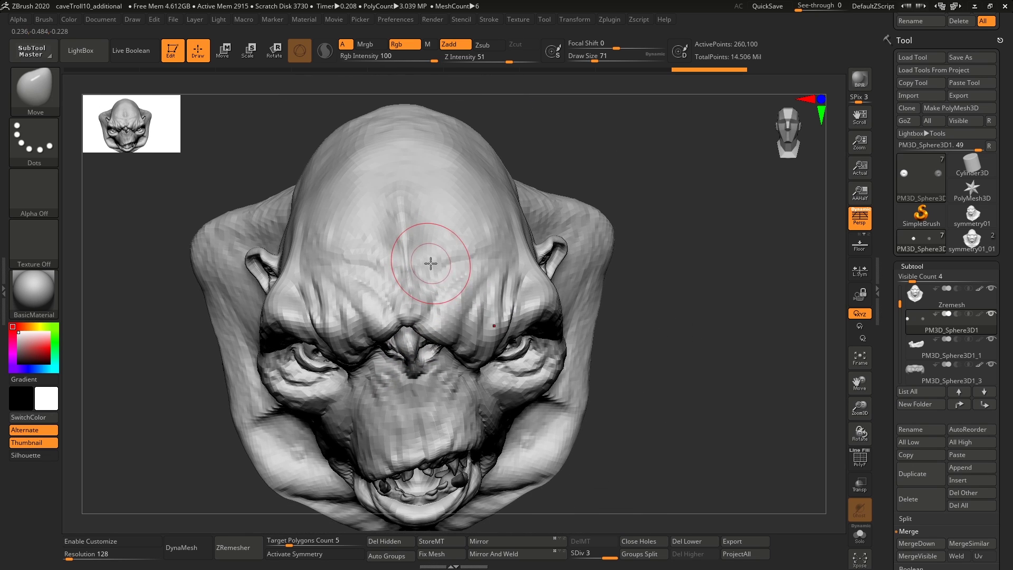
# Select the head mesh and carve slanted creases up the middle of the forehead with the DamStandard brush, reducing the Draw Size to 35.
pyautogui.keyDown('alt'); pyautogui.click(431, 275); pyautogui.keyUp('alt')
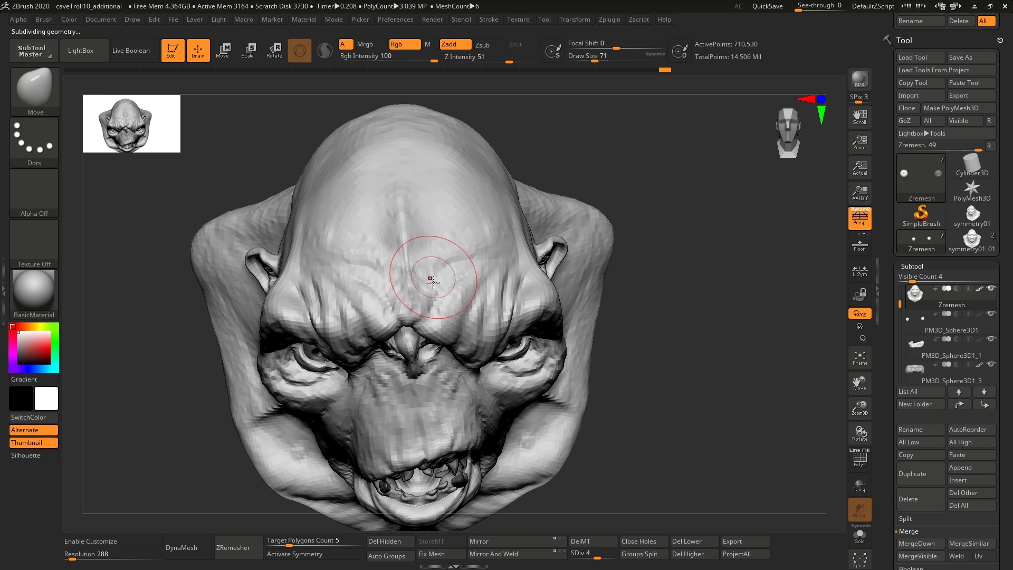
pyautogui.moveTo(433, 280)
pyautogui.mouseDown(button='right')
pyautogui.moveTo(443, 283)
pyautogui.moveTo(483, 221)
pyautogui.mouseUp(button='right')
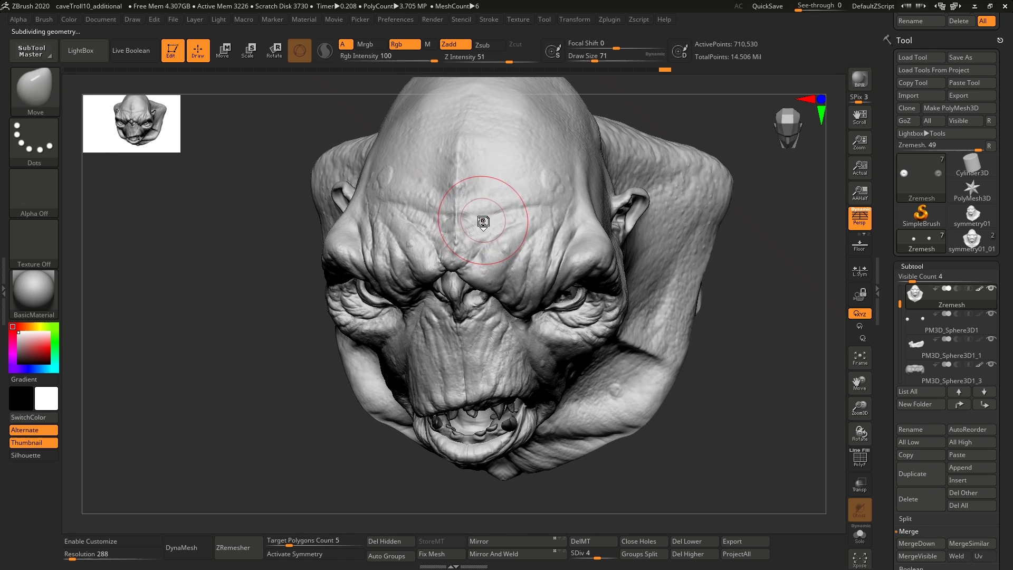
pyautogui.press('b')
pyautogui.press('d')
pyautogui.press('s')
pyautogui.keyDown('ctrl'); pyautogui.moveTo(483, 185); pyautogui.dragTo(465, 229, button='right'); pyautogui.keyUp('ctrl')
pyautogui.press('s')
pyautogui.moveTo(464, 229); pyautogui.dragTo(460, 229)
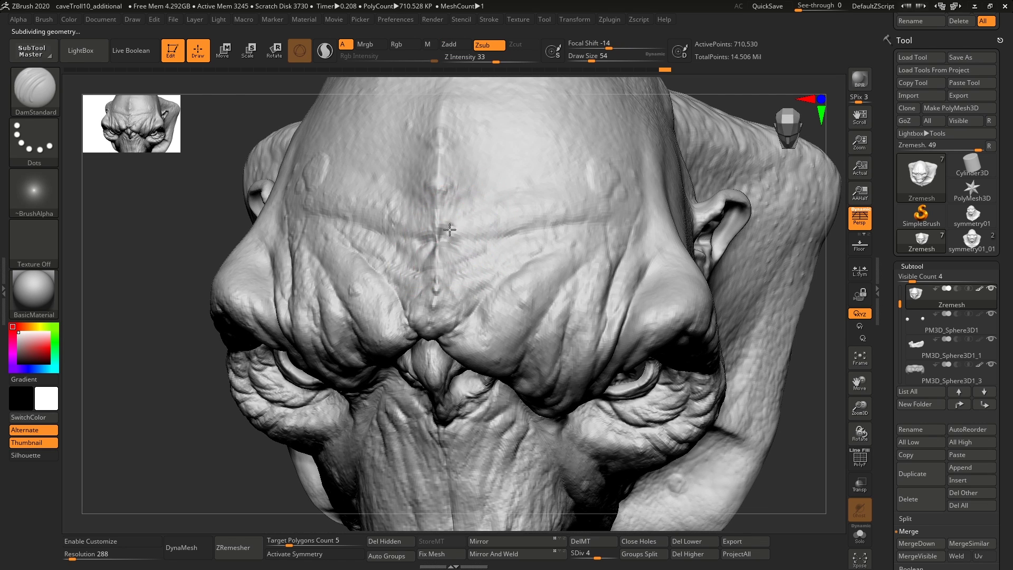
pyautogui.moveTo(419, 260); pyautogui.dragTo(430, 255, button='right')
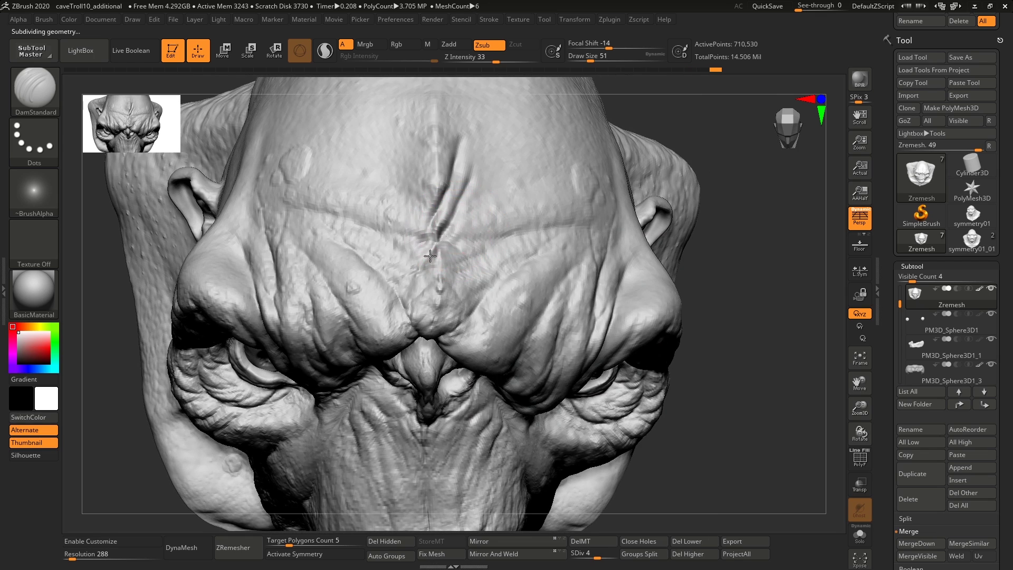
pyautogui.moveTo(413, 292); pyautogui.dragTo(434, 238, button='right')
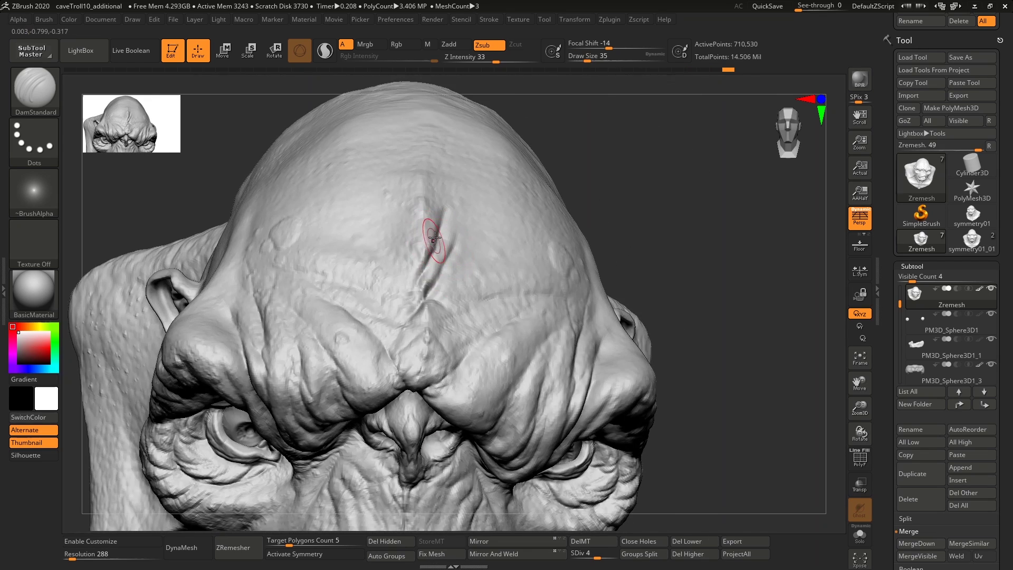
pyautogui.moveTo(420, 281); pyautogui.dragTo(471, 137, button='right')
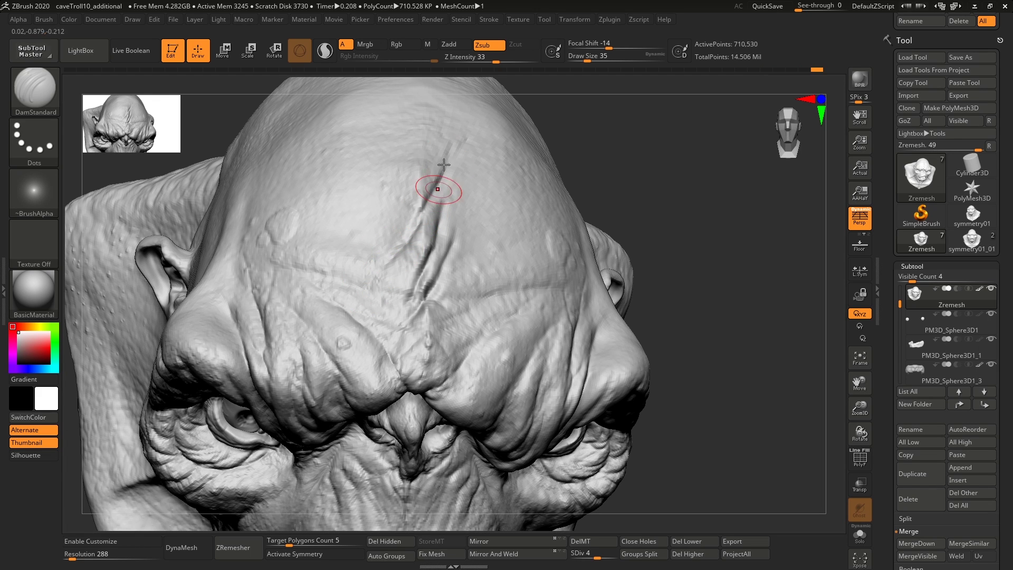
# Set the Draw Size to 59 and carve a crease from the muzzle's side to the upper lip on the viewer's right.
pyautogui.moveTo(449, 296); pyautogui.dragTo(459, 332, button='right')
pyautogui.moveTo(487, 232)
pyautogui.keyDown('ctrl'); pyautogui.mouseDown(button='right')
pyautogui.moveTo(500, 285)
pyautogui.moveTo(550, 311)
pyautogui.moveTo(509, 282)
pyautogui.mouseUp(button='right'); pyautogui.keyUp('ctrl')
pyautogui.press('s')
pyautogui.moveTo(496, 277); pyautogui.dragTo(504, 277)
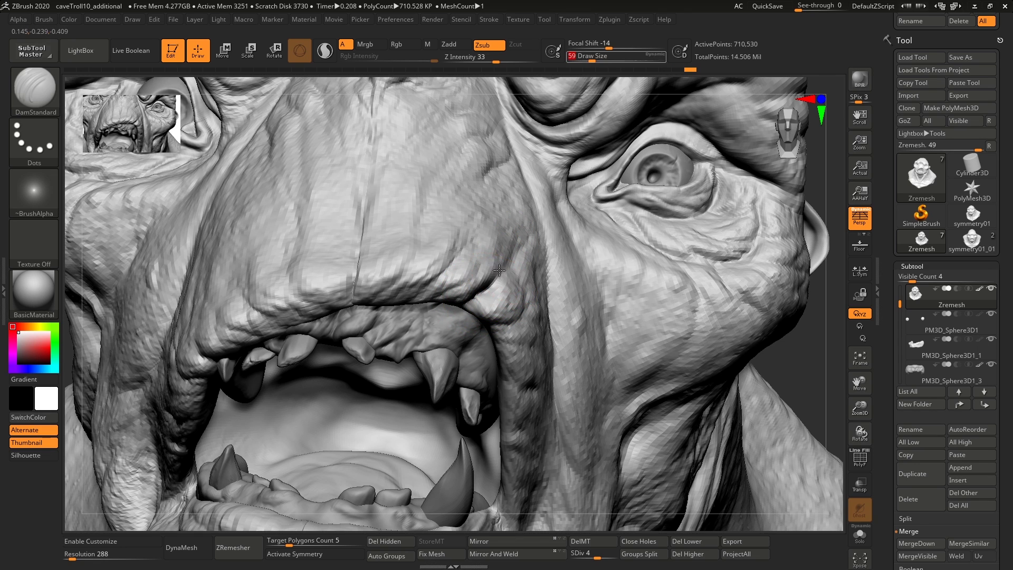
pyautogui.moveTo(515, 234); pyautogui.dragTo(483, 288)
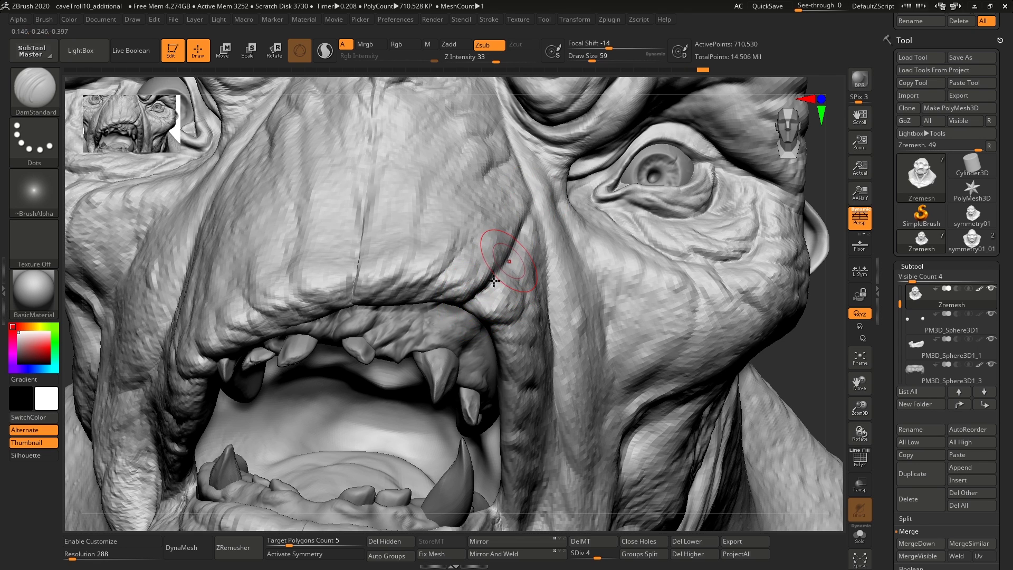
# Refine the upper gum above the fang on the viewer's right at Draw Size 54 and reselect the head mesh.
pyautogui.keyDown('alt'); pyautogui.click(457, 328); pyautogui.keyUp('alt')
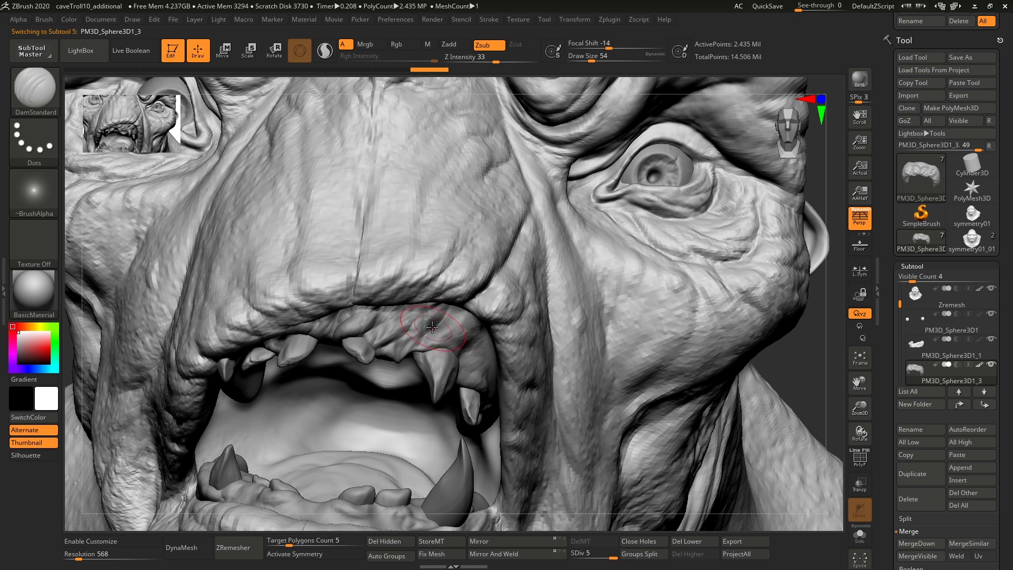
pyautogui.moveTo(442, 297); pyautogui.dragTo(449, 327, button='right')
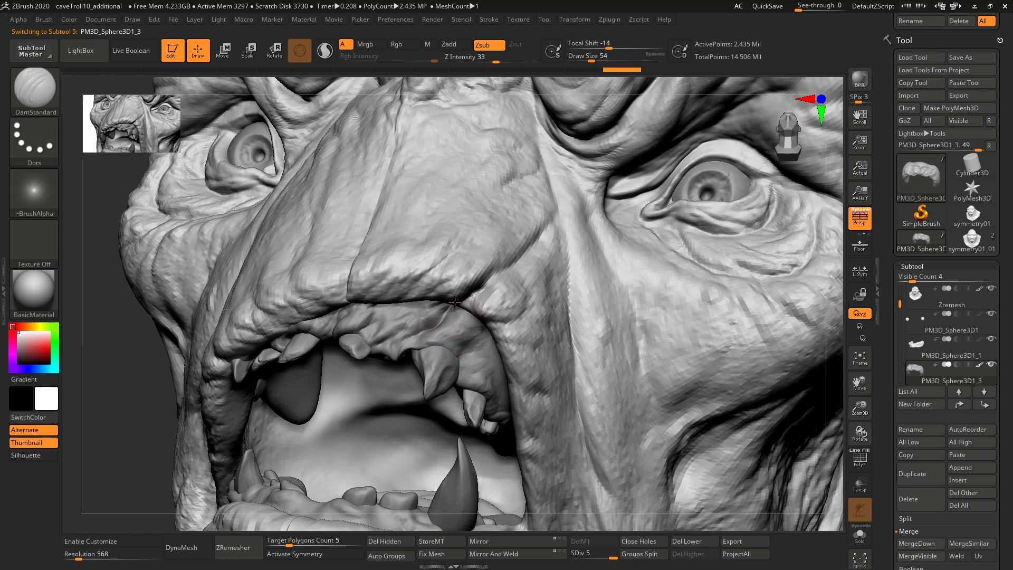
pyautogui.keyDown('alt'); pyautogui.click(433, 360); pyautogui.keyUp('alt')
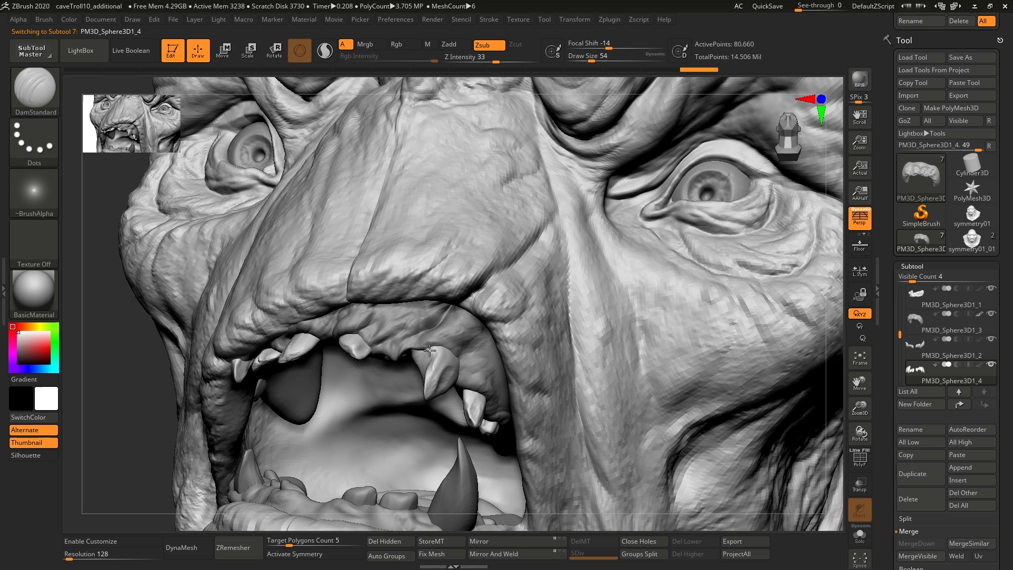
pyautogui.keyDown('alt'); pyautogui.click(445, 330); pyautogui.keyUp('alt')
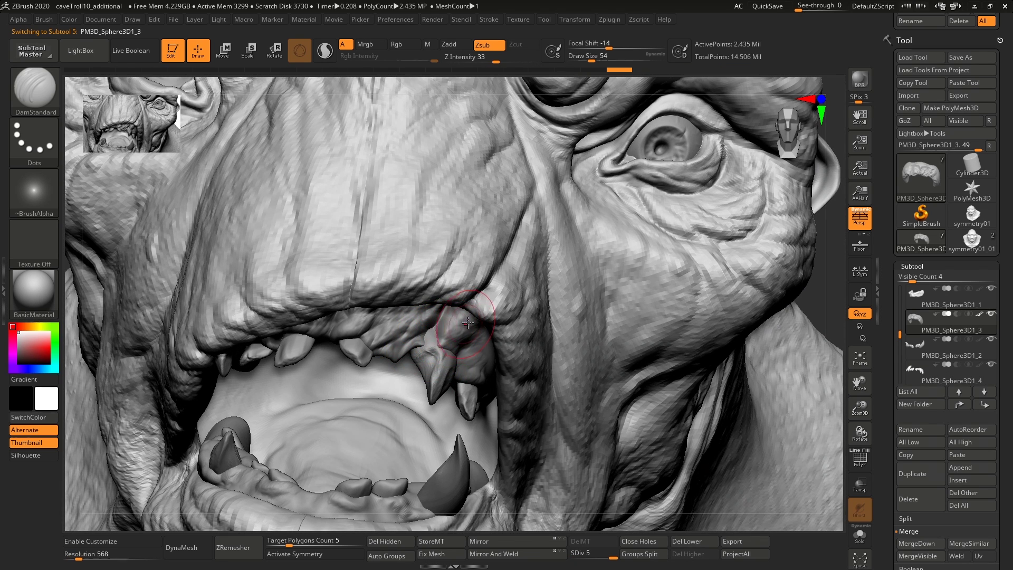
pyautogui.keyDown('alt'); pyautogui.click(516, 295); pyautogui.keyUp('alt')
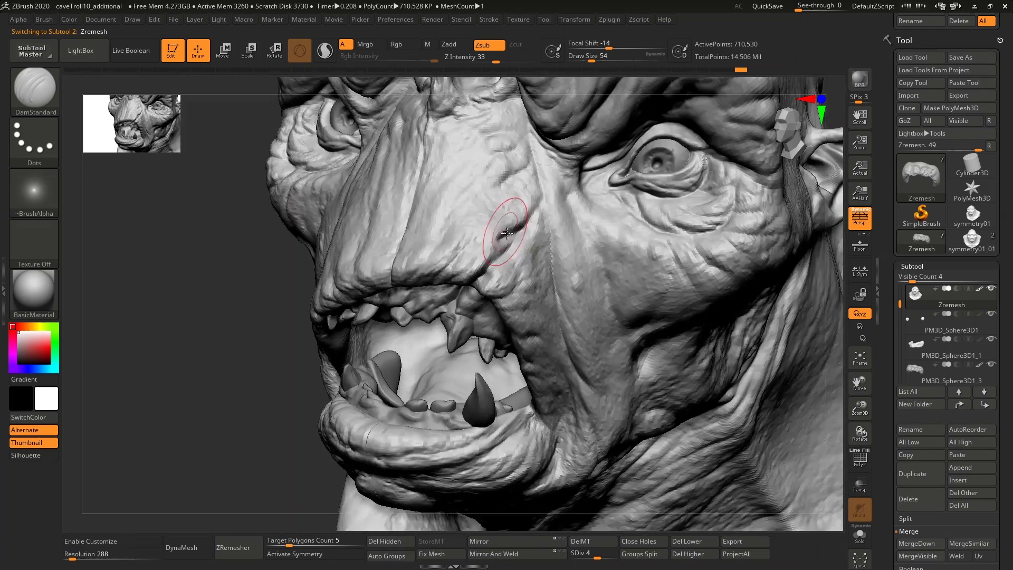
# Reduce the Draw Size to 39 and carve wrinkles into the brow and beneath the eye on the viewer's left.
pyautogui.moveTo(506, 232)
pyautogui.mouseDown(button='right')
pyautogui.moveTo(515, 230)
pyautogui.moveTo(501, 238)
pyautogui.mouseUp(button='right')
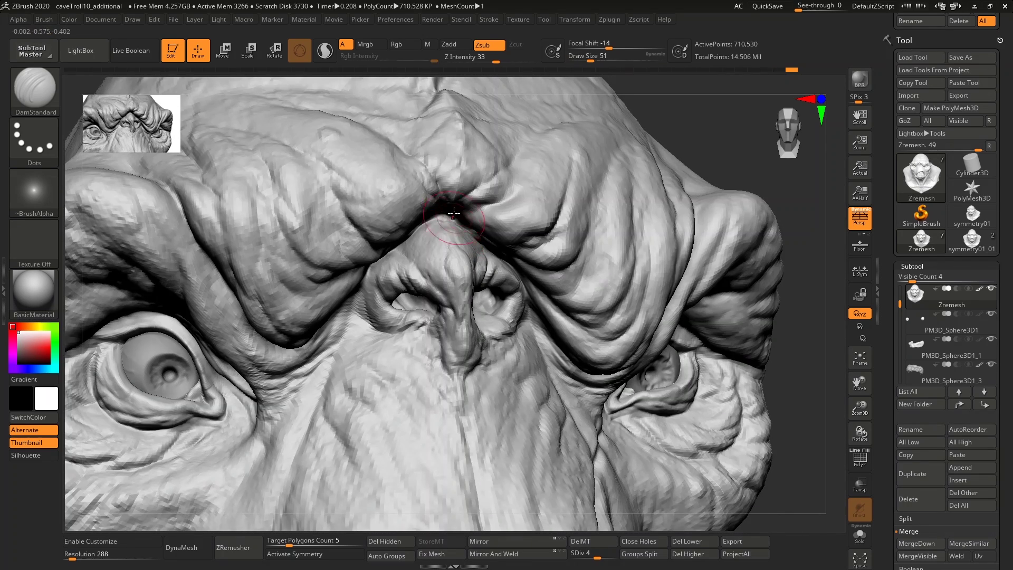
pyautogui.moveTo(380, 201)
pyautogui.mouseDown()
pyautogui.moveTo(357, 174)
pyautogui.moveTo(349, 133)
pyautogui.mouseUp()
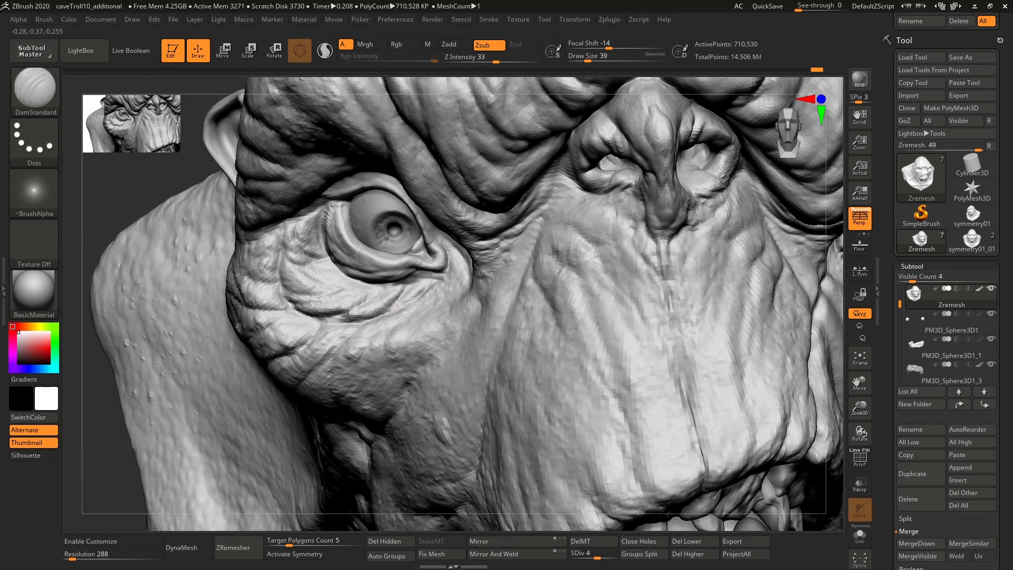
pyautogui.moveTo(371, 296); pyautogui.dragTo(346, 312)
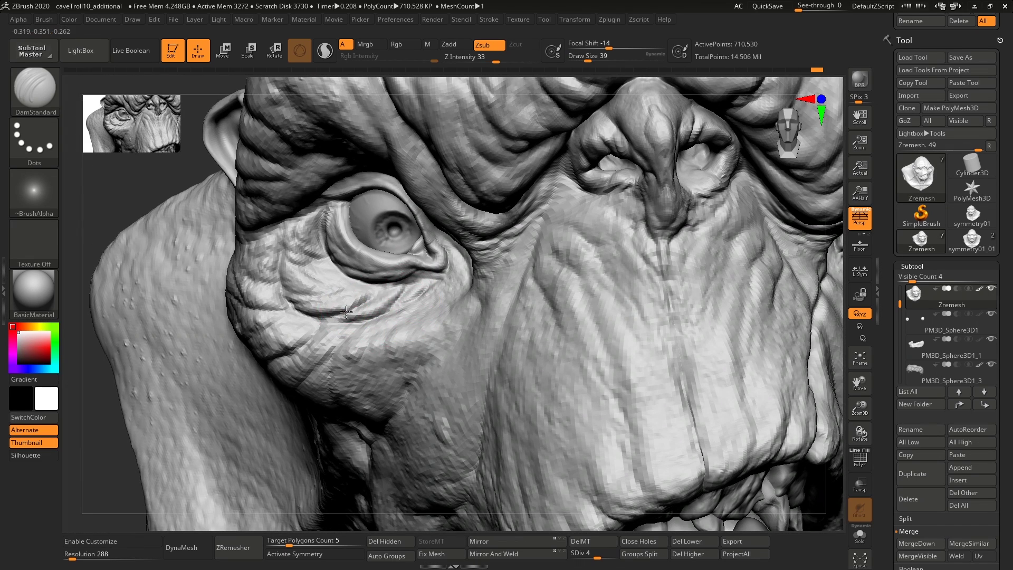
# Switch to the ClayBuildup brush and rework the fold between muzzle and cheek on the viewer's right at Draw Size 44.
pyautogui.moveTo(444, 324)
pyautogui.mouseDown(button='right')
pyautogui.moveTo(464, 295)
pyautogui.moveTo(490, 345)
pyautogui.moveTo(482, 312)
pyautogui.moveTo(474, 364)
pyautogui.mouseUp(button='right')
pyautogui.press('b')
pyautogui.press('c')
pyautogui.press('b')
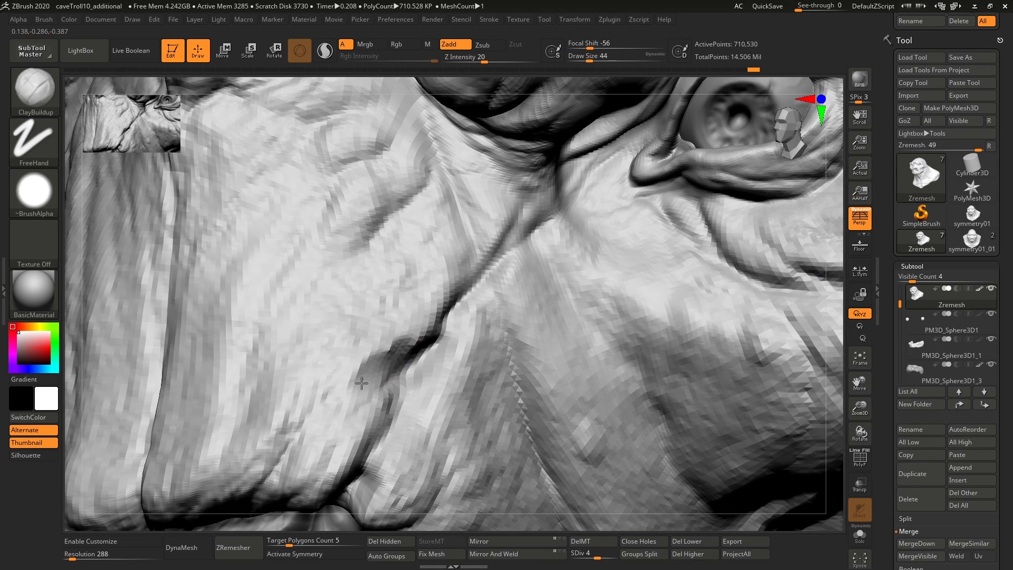
pyautogui.keyDown('alt'); pyautogui.moveTo(361, 383); pyautogui.dragTo(341, 408); pyautogui.keyUp('alt')
pyautogui.moveTo(341, 407); pyautogui.dragTo(378, 372, button='right')
pyautogui.keyDown('alt'); pyautogui.moveTo(389, 362); pyautogui.dragTo(396, 363); pyautogui.keyUp('alt')
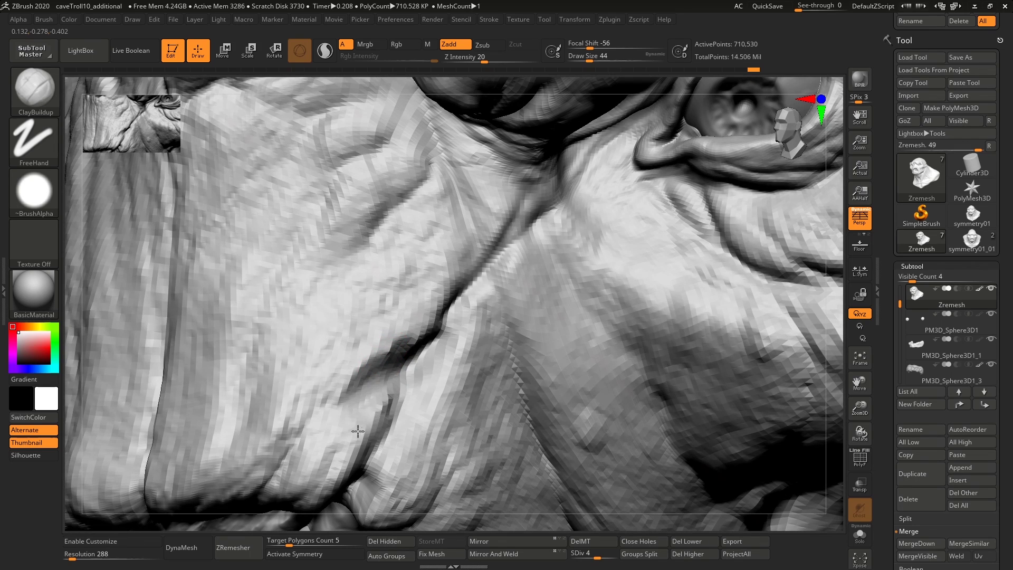
pyautogui.moveTo(357, 431); pyautogui.dragTo(393, 404)
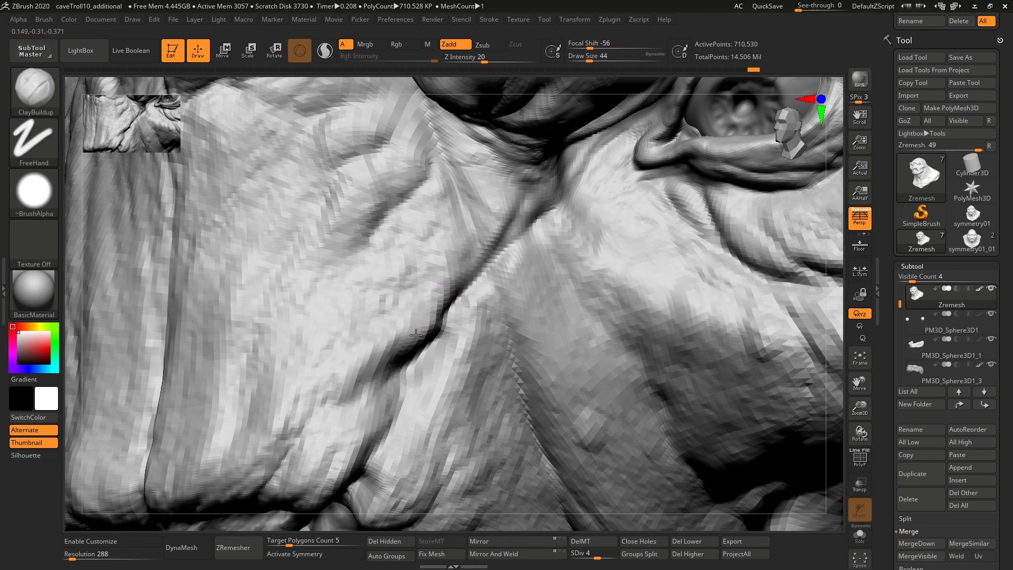
pyautogui.keyDown('alt'); pyautogui.moveTo(421, 365); pyautogui.dragTo(330, 296, button='right'); pyautogui.keyUp('alt')
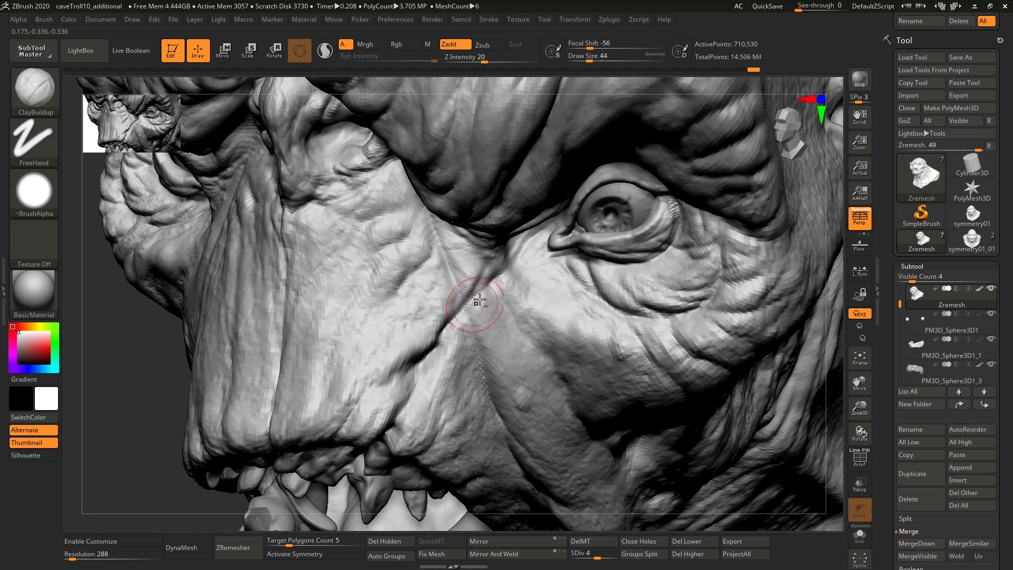
# Set the Draw Size to 41 and sculpt the upper end of the muzzle fold below the inner eye corner.
pyautogui.keyDown('alt'); pyautogui.moveTo(479, 302); pyautogui.dragTo(444, 331, button='right'); pyautogui.keyUp('alt')
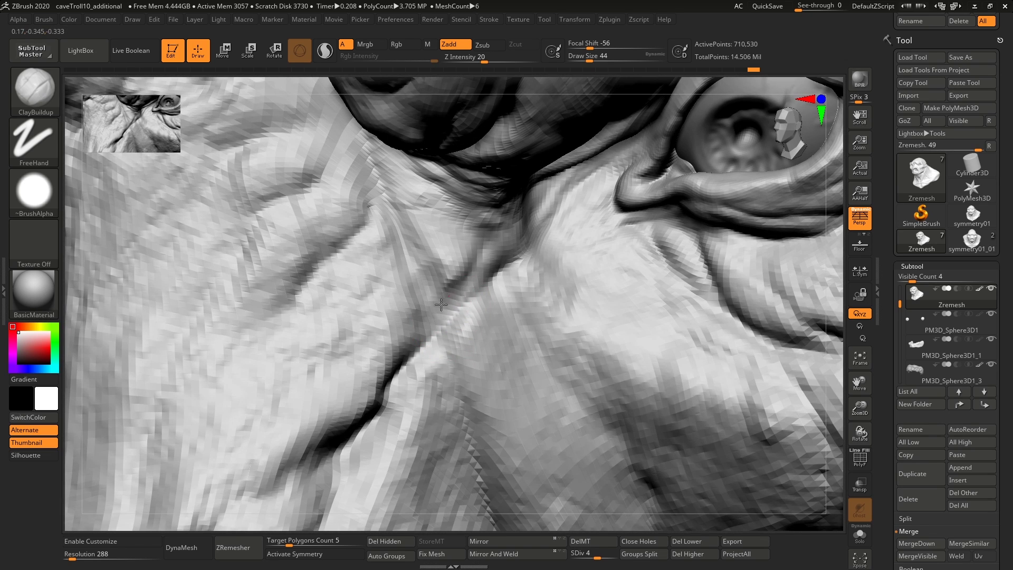
pyautogui.moveTo(441, 304)
pyautogui.mouseDown()
pyautogui.moveTo(421, 259)
pyautogui.moveTo(429, 271)
pyautogui.moveTo(425, 203)
pyautogui.moveTo(457, 265)
pyautogui.mouseUp()
pyautogui.moveTo(514, 291)
pyautogui.keyDown('ctrl'); pyautogui.mouseDown(button='right')
pyautogui.moveTo(183, 185)
pyautogui.moveTo(232, 185)
pyautogui.moveTo(489, 303)
pyautogui.mouseUp(button='right'); pyautogui.keyUp('ctrl')
pyautogui.press('s')
pyautogui.moveTo(489, 304); pyautogui.dragTo(446, 254)
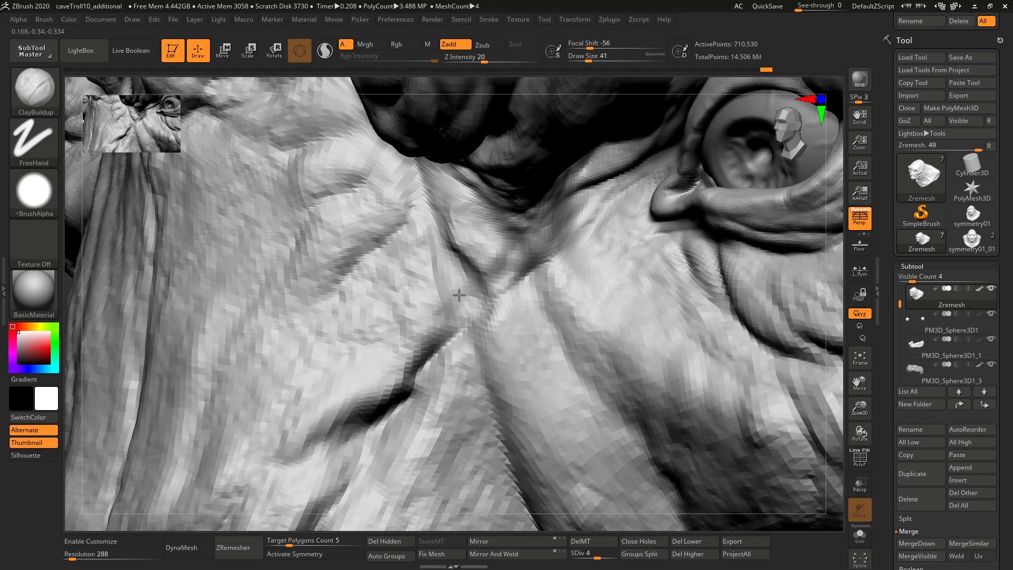
pyautogui.moveTo(461, 294); pyautogui.dragTo(455, 340)
pyautogui.moveTo(465, 322); pyautogui.dragTo(449, 321, button='right')
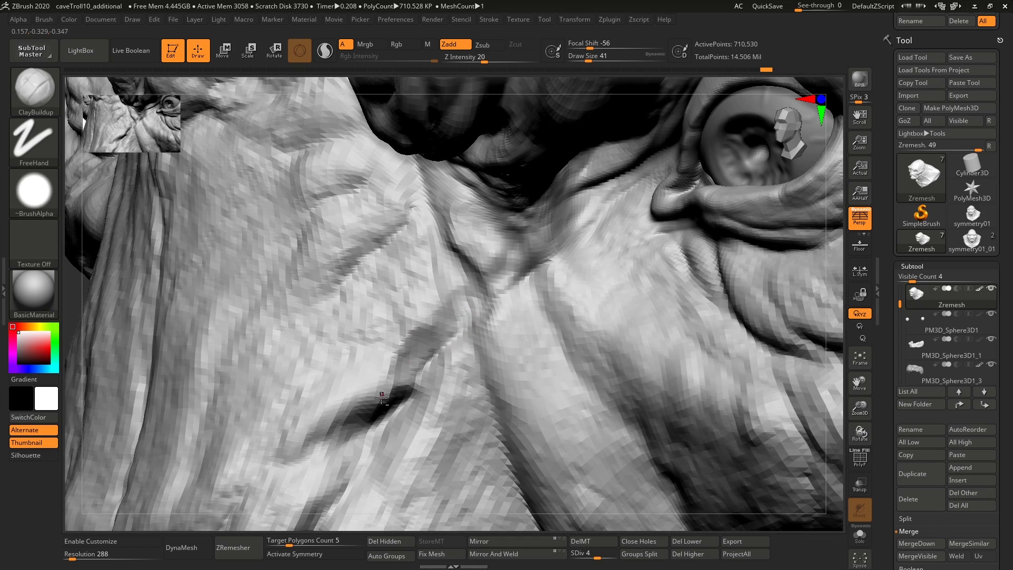
pyautogui.moveTo(382, 397)
pyautogui.keyDown('alt'); pyautogui.mouseDown(button='right')
pyautogui.moveTo(457, 314)
pyautogui.moveTo(452, 372)
pyautogui.moveTo(485, 351)
pyautogui.moveTo(481, 327)
pyautogui.moveTo(522, 305)
pyautogui.moveTo(391, 360)
pyautogui.mouseUp(button='right'); pyautogui.keyUp('alt')
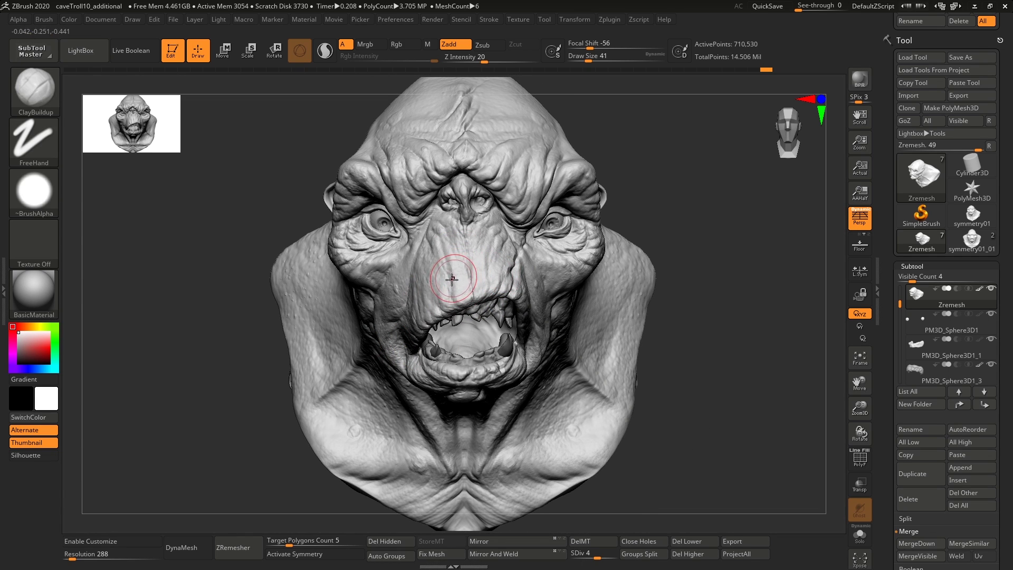
# Switch to the Move brush at Draw Size 192, try pulling the cheek on the viewer's left, and undo the pull.
pyautogui.moveTo(515, 290); pyautogui.dragTo(422, 349, button='right')
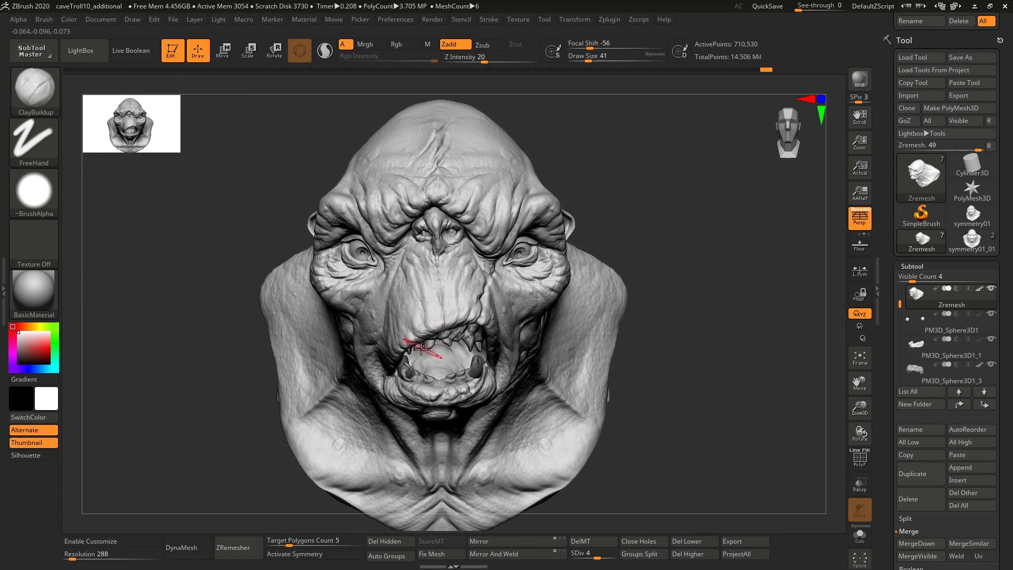
pyautogui.press('b')
pyautogui.press('m')
pyautogui.press('v')
pyautogui.press('s')
pyautogui.moveTo(408, 345); pyautogui.dragTo(425, 346)
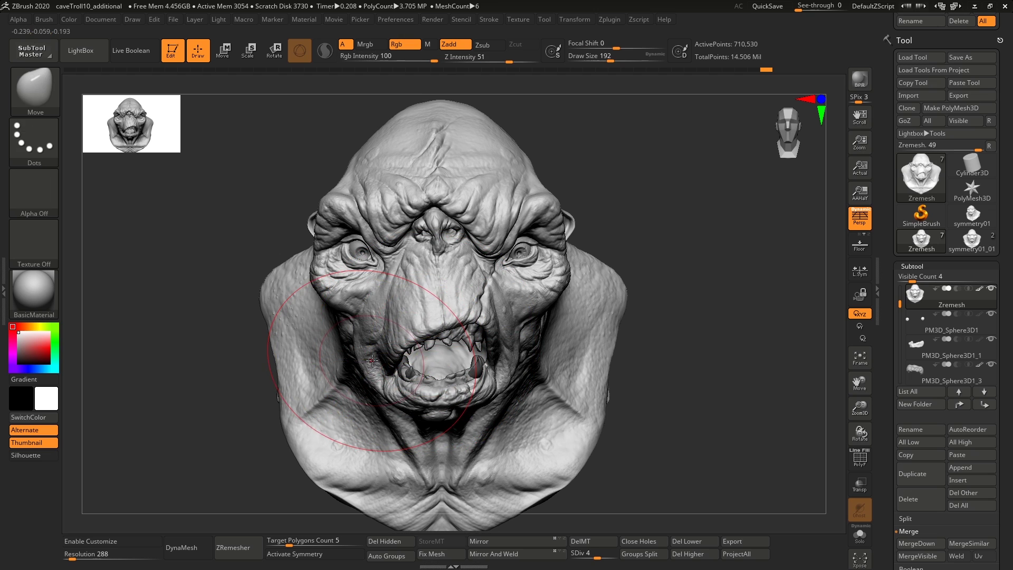
pyautogui.moveTo(366, 356)
pyautogui.mouseDown()
pyautogui.moveTo(377, 349)
pyautogui.moveTo(345, 302)
pyautogui.mouseUp()
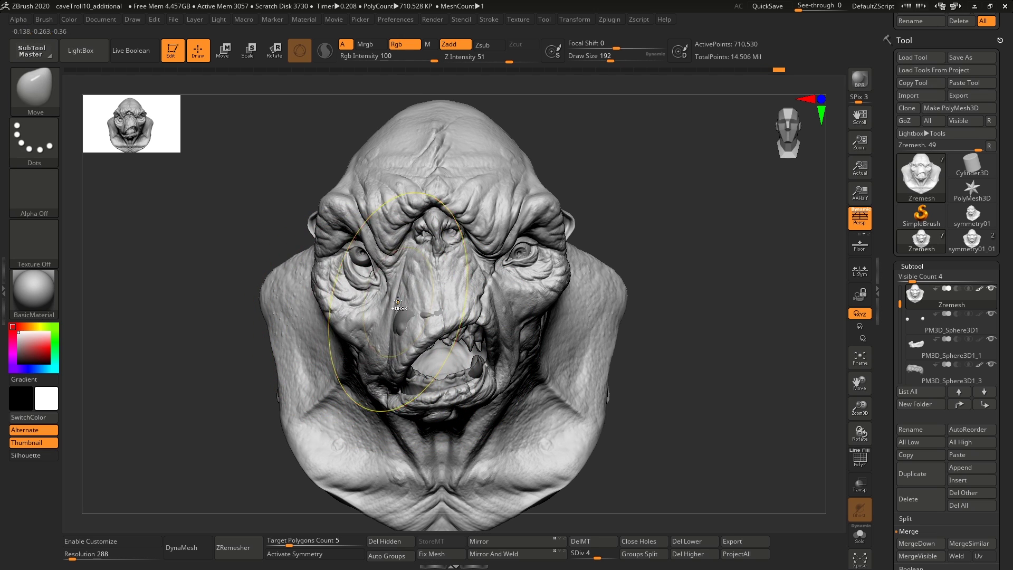
pyautogui.hotkey('ctrl', 'z')
# Set the Draw Size to 172 and nudge the area around the eye on the viewer's left slightly upward.
pyautogui.press('s')
pyautogui.moveTo(408, 254); pyautogui.dragTo(369, 274)
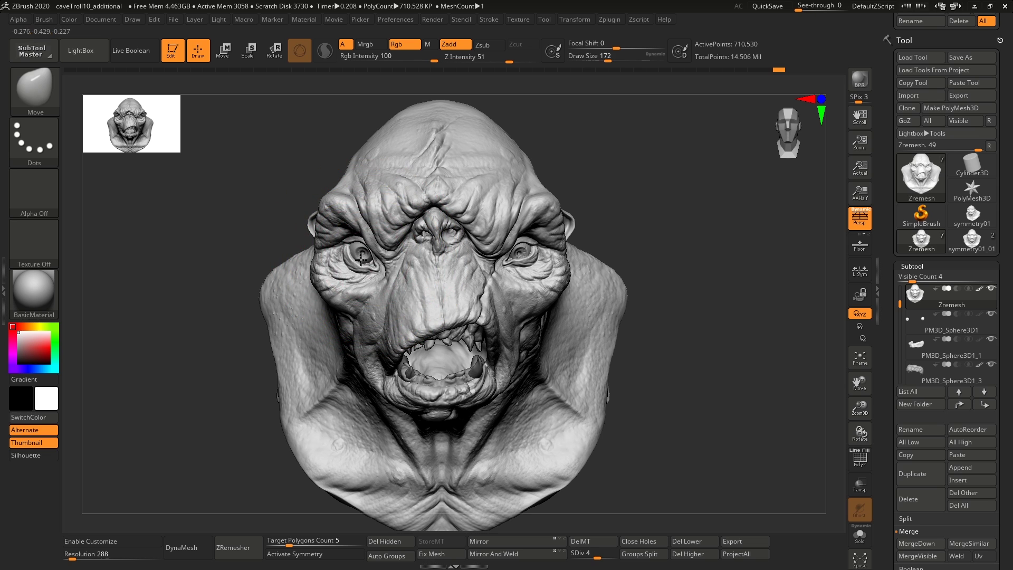
pyautogui.moveTo(361, 260); pyautogui.dragTo(362, 255)
pyautogui.moveTo(369, 265); pyautogui.dragTo(418, 267, button='right')
pyautogui.moveTo(362, 263); pyautogui.dragTo(362, 257)
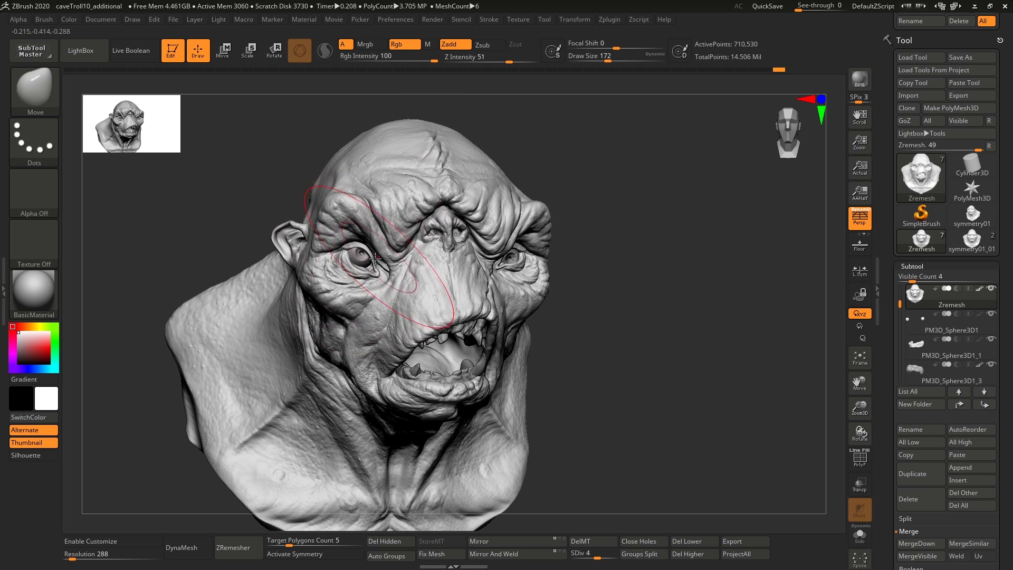
# Select the eyeballs, mask the one on the viewer's right, and shift the other to fit its adjusted socket.
pyautogui.keyDown('alt'); pyautogui.click(362, 258); pyautogui.keyUp('alt')
pyautogui.keyDown('shift'); pyautogui.moveTo(390, 261); pyautogui.dragTo(465, 248, button='right'); pyautogui.keyUp('shift')
pyautogui.keyDown('ctrl'); pyautogui.moveTo(640, 154); pyautogui.dragTo(550, 235); pyautogui.keyUp('ctrl')
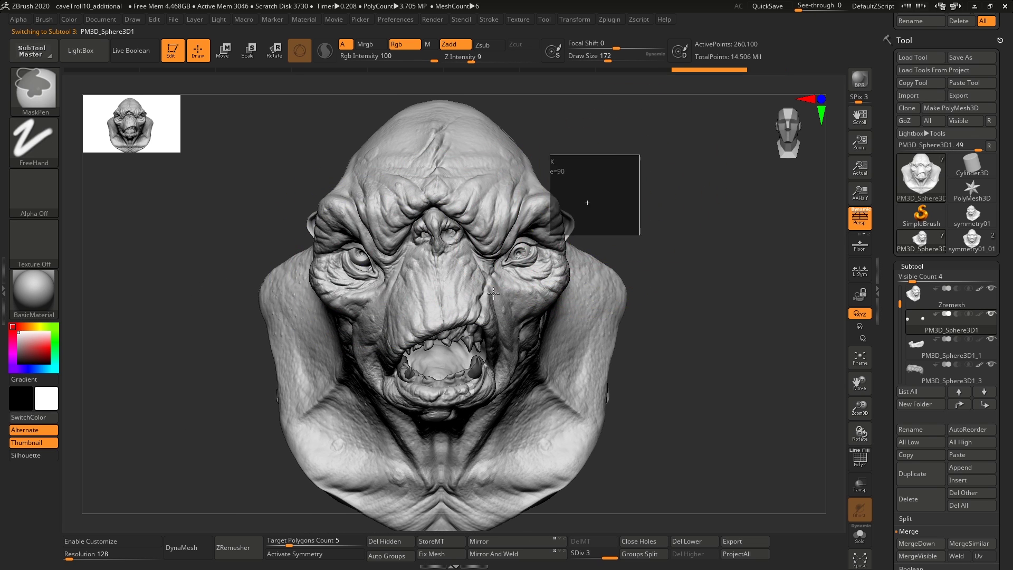
pyautogui.press('w')
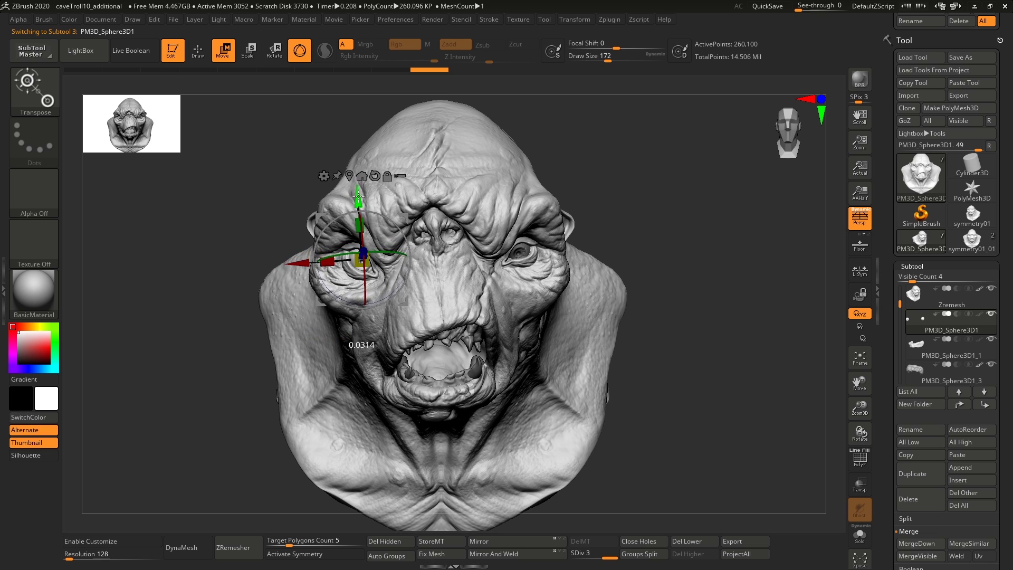
pyautogui.press('q')
# Select the head mesh, set the Draw Size to 65, and paint a mask below the ear.
pyautogui.moveTo(531, 350)
pyautogui.mouseDown(button='right')
pyautogui.moveTo(545, 353)
pyautogui.moveTo(554, 339)
pyautogui.moveTo(547, 276)
pyautogui.mouseUp(button='right')
pyautogui.keyDown('alt'); pyautogui.click(546, 348); pyautogui.keyUp('alt')
pyautogui.press('s')
pyautogui.moveTo(547, 276); pyautogui.dragTo(533, 279)
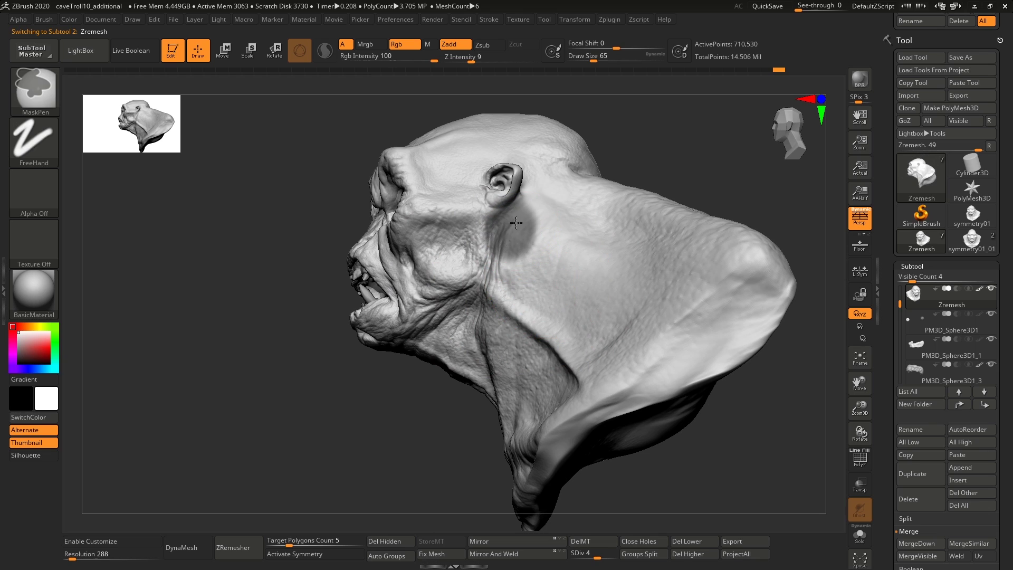
# Enlarge the brush and lower the head mesh to subdivision level 1.
pyautogui.press(']')
pyautogui.moveTo(525, 260)
pyautogui.mouseDown(button='right')
pyautogui.moveTo(528, 247)
pyautogui.moveTo(516, 305)
pyautogui.moveTo(441, 275)
pyautogui.moveTo(490, 271)
pyautogui.moveTo(473, 273)
pyautogui.mouseUp(button='right')
pyautogui.hotkey('shift', 'f')
pyautogui.hotkey('shift', 'd')
pyautogui.hotkey('shift', 'd')
pyautogui.hotkey('shift', 'd')
pyautogui.hotkey('shift', 'f')
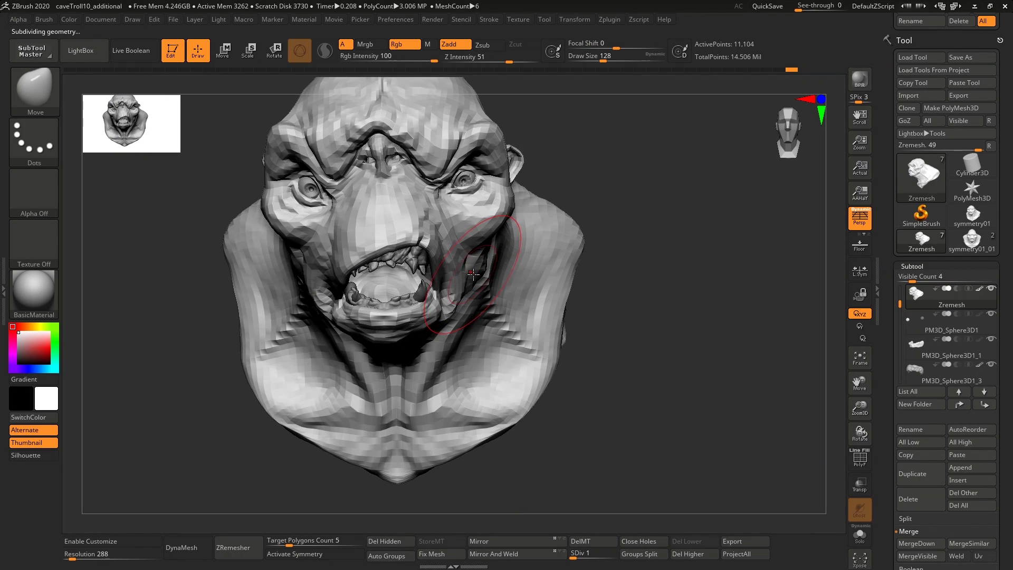
# Reshape the jawline and neck below the ear with a Move brush at Draw Size 207, and reduce the size to 172.
pyautogui.moveTo(295, 288); pyautogui.dragTo(337, 285, button='right')
pyautogui.press(']')
pyautogui.moveTo(298, 275); pyautogui.dragTo(320, 280)
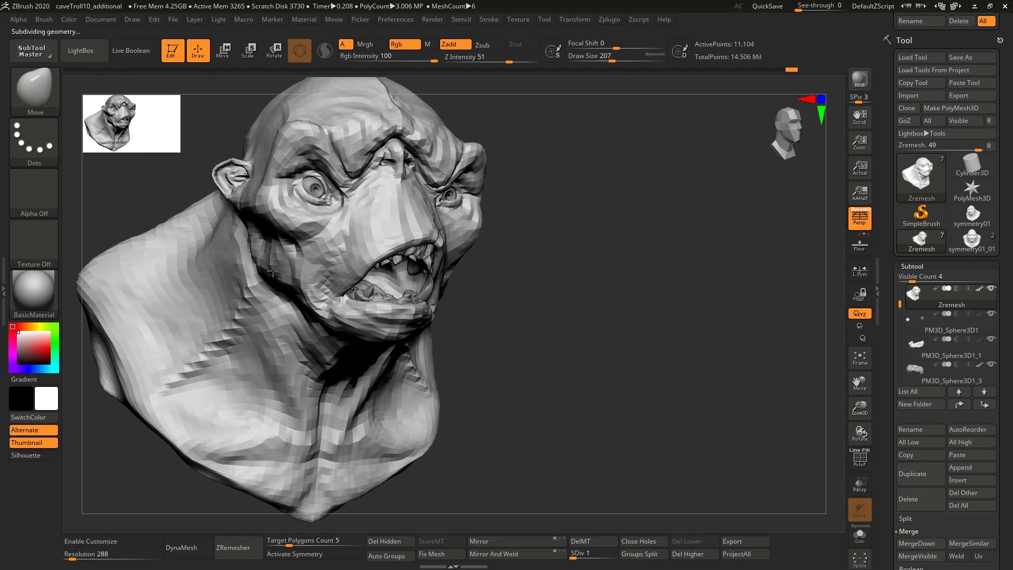
pyautogui.moveTo(323, 301)
pyautogui.mouseDown(button='right')
pyautogui.moveTo(319, 281)
pyautogui.moveTo(373, 312)
pyautogui.mouseUp(button='right')
pyautogui.moveTo(373, 312); pyautogui.dragTo(354, 313)
pyautogui.press('[')
pyautogui.moveTo(354, 313)
pyautogui.mouseDown(button='right')
pyautogui.moveTo(339, 276)
pyautogui.moveTo(369, 283)
pyautogui.mouseUp(button='right')
pyautogui.moveTo(451, 253)
pyautogui.mouseDown(button='right')
pyautogui.moveTo(499, 199)
pyautogui.moveTo(429, 282)
pyautogui.moveTo(433, 309)
pyautogui.moveTo(527, 197)
pyautogui.mouseUp(button='right')
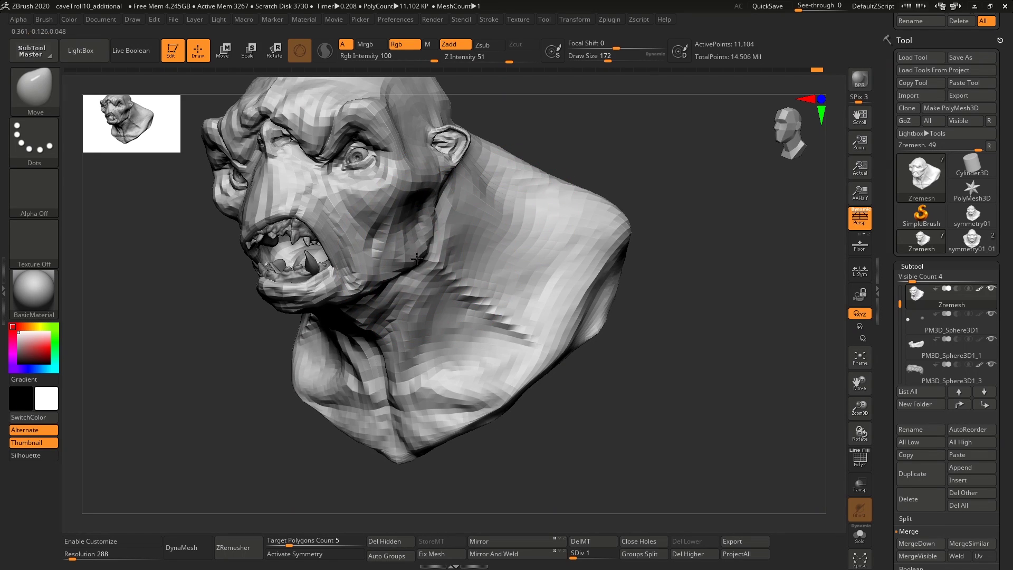
# Reshape the ear on the viewer's right with the Move brush.
pyautogui.moveTo(412, 245)
pyautogui.mouseDown(button='right')
pyautogui.moveTo(402, 259)
pyautogui.moveTo(445, 182)
pyautogui.moveTo(406, 232)
pyautogui.mouseUp(button='right')
pyautogui.keyDown('ctrl'); pyautogui.moveTo(406, 232); pyautogui.dragTo(448, 294, button='right'); pyautogui.keyUp('ctrl')
pyautogui.moveTo(462, 140); pyautogui.dragTo(446, 118)
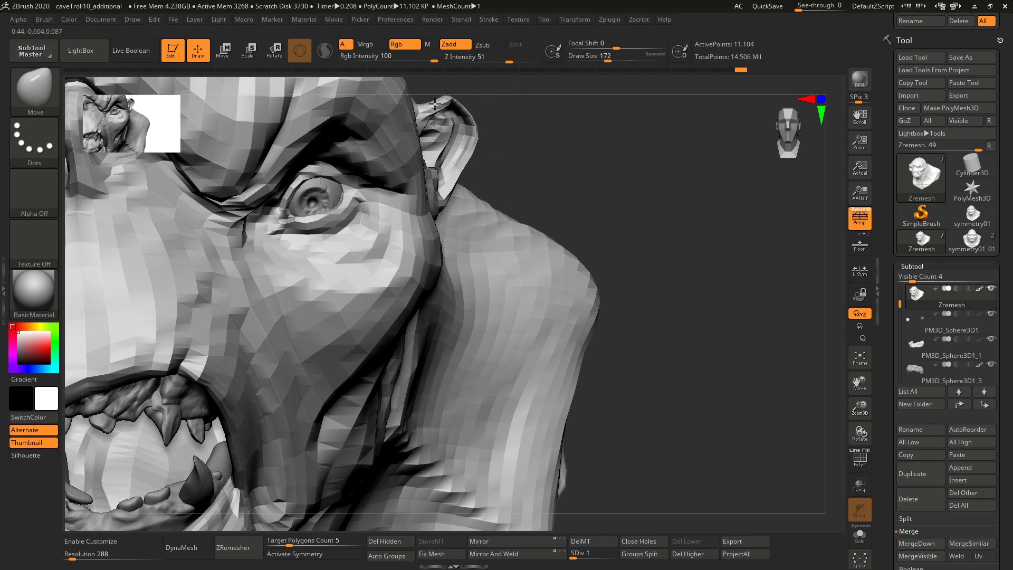
pyautogui.moveTo(478, 121); pyautogui.dragTo(426, 113, button='right')
pyautogui.moveTo(426, 112)
pyautogui.mouseDown()
pyautogui.moveTo(410, 125)
pyautogui.moveTo(429, 131)
pyautogui.mouseUp()
pyautogui.moveTo(429, 132)
pyautogui.mouseDown(button='right')
pyautogui.moveTo(357, 97)
pyautogui.moveTo(456, 198)
pyautogui.mouseUp(button='right')
pyautogui.moveTo(456, 198)
pyautogui.keyDown('ctrl'); pyautogui.mouseDown(button='right')
pyautogui.moveTo(463, 165)
pyautogui.moveTo(455, 200)
pyautogui.moveTo(435, 222)
pyautogui.moveTo(517, 269)
pyautogui.moveTo(494, 267)
pyautogui.mouseUp(button='right'); pyautogui.keyUp('ctrl')
# Display the wireframe, switch to the Rotate transpose line, and mask the head so only the lower neck and shoulders stay editable.
pyautogui.hotkey('shift', 'f')
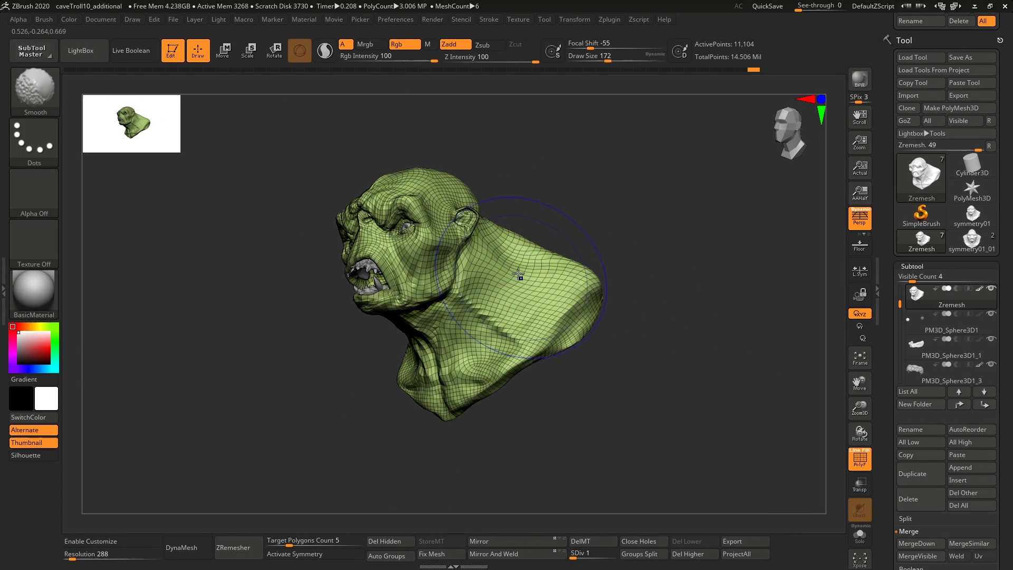
pyautogui.press('r')
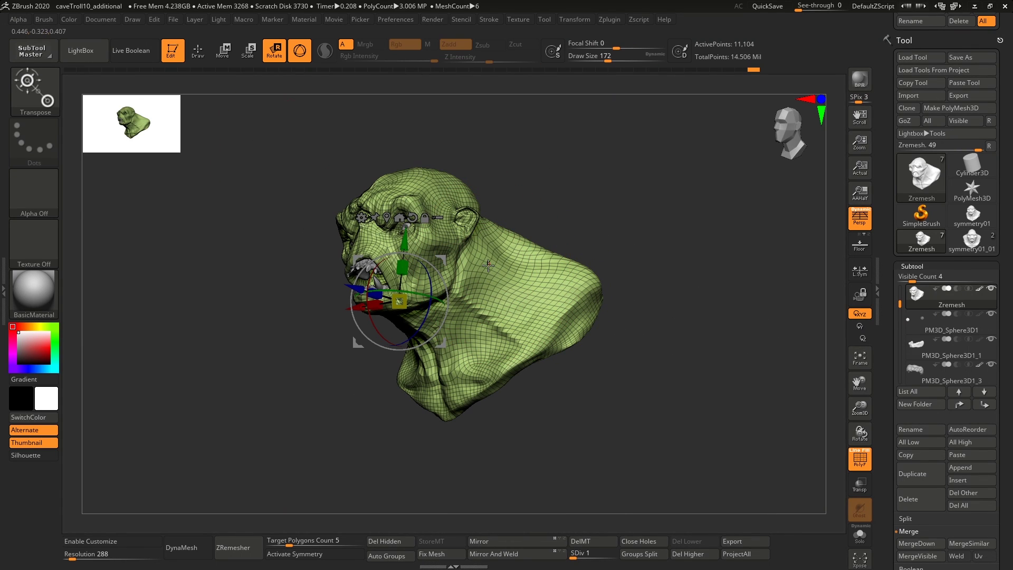
pyautogui.click(308, 56)
pyautogui.keyDown('ctrl'); pyautogui.moveTo(478, 259); pyautogui.dragTo(513, 305); pyautogui.keyUp('ctrl')
pyautogui.keyDown('ctrl'); pyautogui.click(514, 304); pyautogui.keyUp('ctrl')
pyautogui.moveTo(513, 305); pyautogui.dragTo(452, 334, button='right')
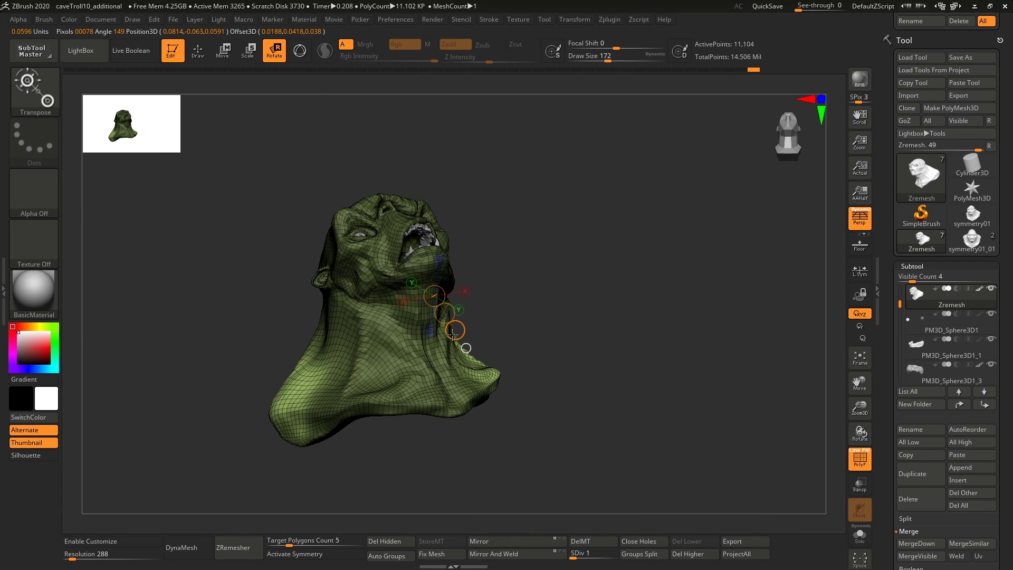
pyautogui.moveTo(554, 320); pyautogui.dragTo(509, 337, button='right')
pyautogui.moveTo(554, 452); pyautogui.dragTo(567, 446, button='right')
pyautogui.keyDown('ctrl'); pyautogui.moveTo(587, 465); pyautogui.dragTo(199, 323); pyautogui.keyUp('ctrl')
pyautogui.moveTo(558, 304); pyautogui.dragTo(530, 331, button='right')
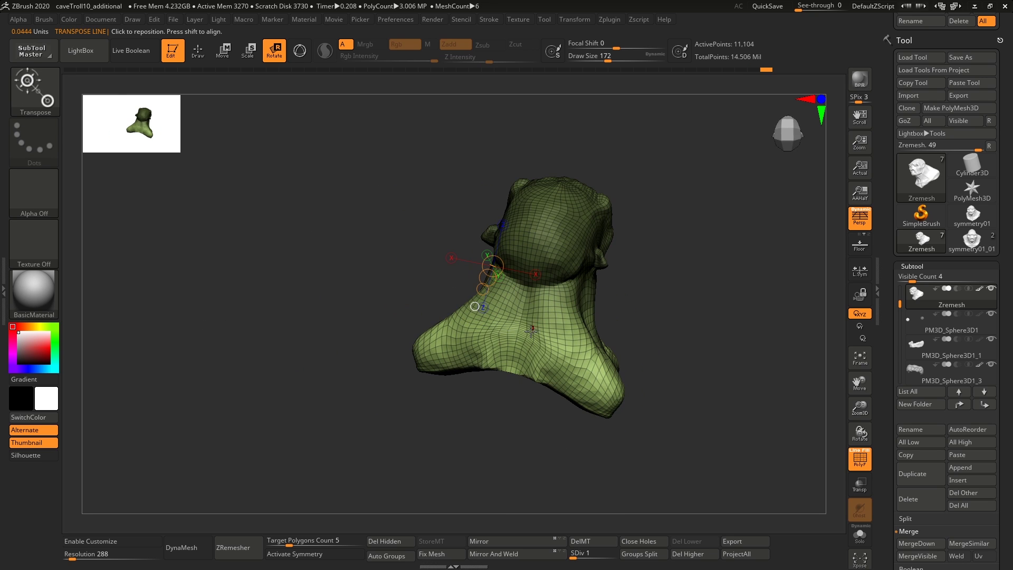
# Place a transpose line down the back and rotate the unmasked neck and shoulders relative to the head.
pyautogui.moveTo(508, 372); pyautogui.dragTo(533, 262)
pyautogui.moveTo(538, 269); pyautogui.dragTo(588, 301, button='right')
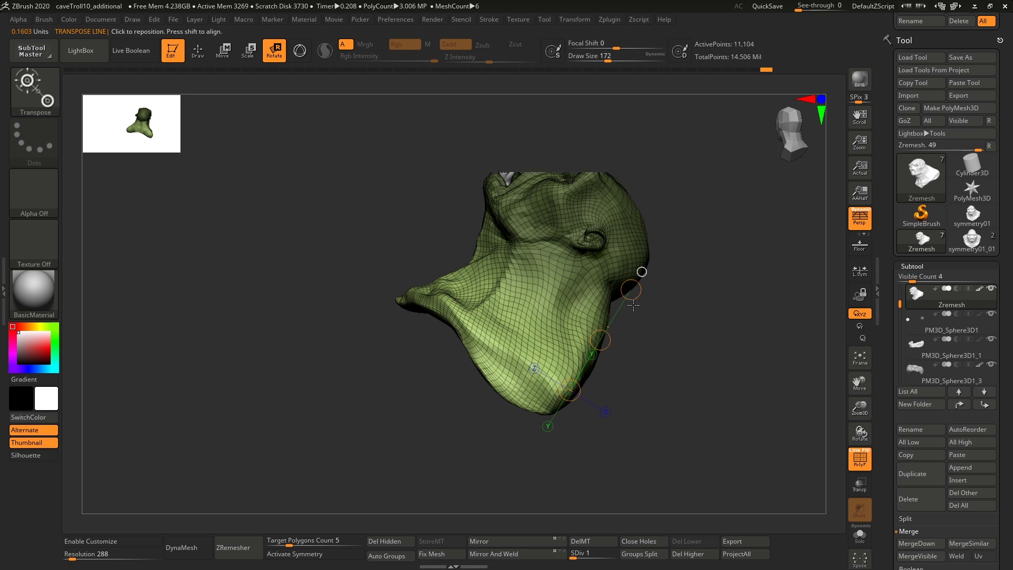
pyautogui.moveTo(592, 357); pyautogui.dragTo(580, 374)
pyautogui.moveTo(628, 327); pyautogui.dragTo(570, 380, button='right')
# Shift the unmasked shoulders slightly with the Move transpose line, clear the mask, and return to the Move brush.
pyautogui.press('w')
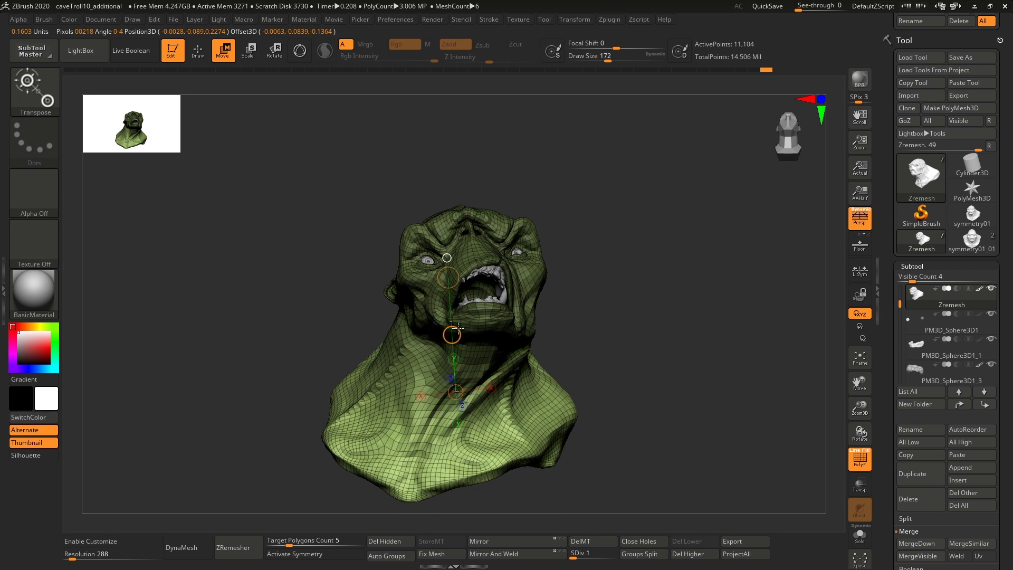
pyautogui.moveTo(457, 351); pyautogui.dragTo(463, 354)
pyautogui.moveTo(610, 271)
pyautogui.mouseDown(button='right')
pyautogui.moveTo(593, 333)
pyautogui.moveTo(615, 211)
pyautogui.mouseUp(button='right')
pyautogui.keyDown('ctrl'); pyautogui.moveTo(631, 247); pyautogui.dragTo(643, 263); pyautogui.keyUp('ctrl')
pyautogui.press('q')
pyautogui.moveTo(593, 335); pyautogui.dragTo(543, 275, button='right')
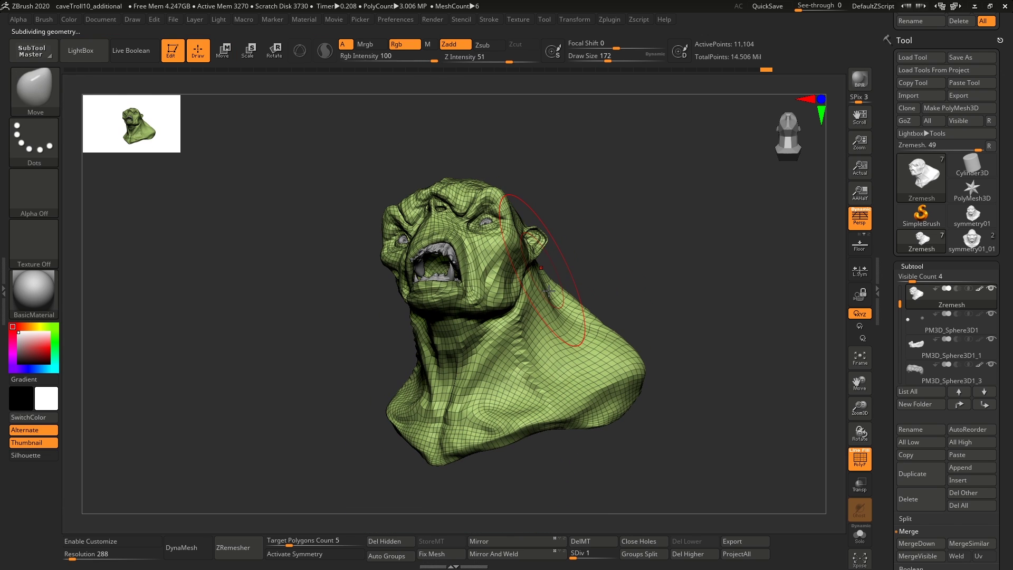
# Raise the head mesh to subdivision level 3, hide the wireframe, and inspect the twisted pose.
pyautogui.press('d')
pyautogui.press('d')
pyautogui.hotkey('shift', 'f')
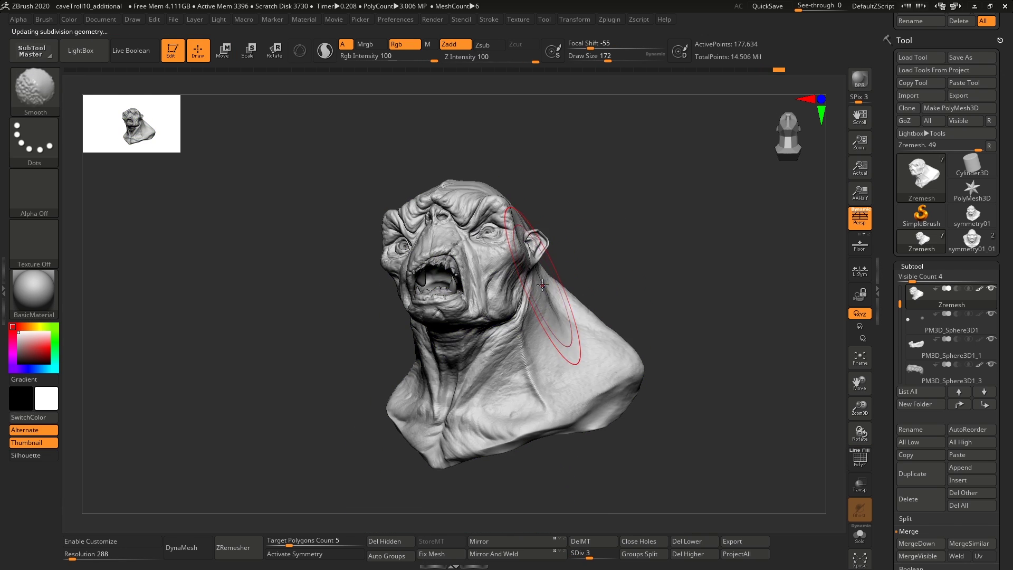
pyautogui.moveTo(548, 292); pyautogui.dragTo(550, 322, button='right')
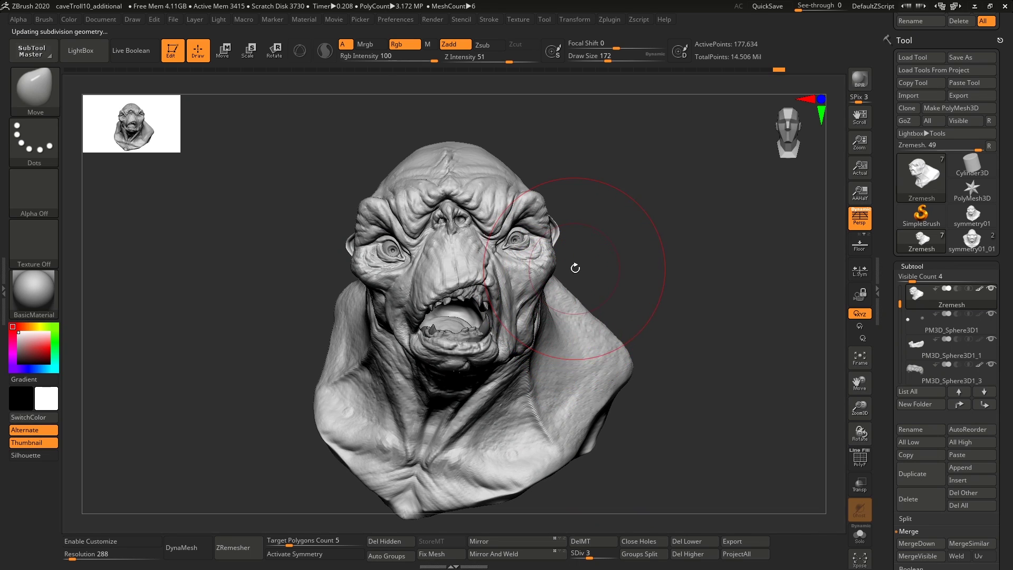
pyautogui.moveTo(590, 337)
pyautogui.mouseDown(button='right')
pyautogui.moveTo(563, 260)
pyautogui.moveTo(565, 287)
pyautogui.moveTo(562, 275)
pyautogui.mouseUp(button='right')
pyautogui.keyDown('alt'); pyautogui.moveTo(554, 299); pyautogui.dragTo(531, 293, button='right'); pyautogui.keyUp('alt')
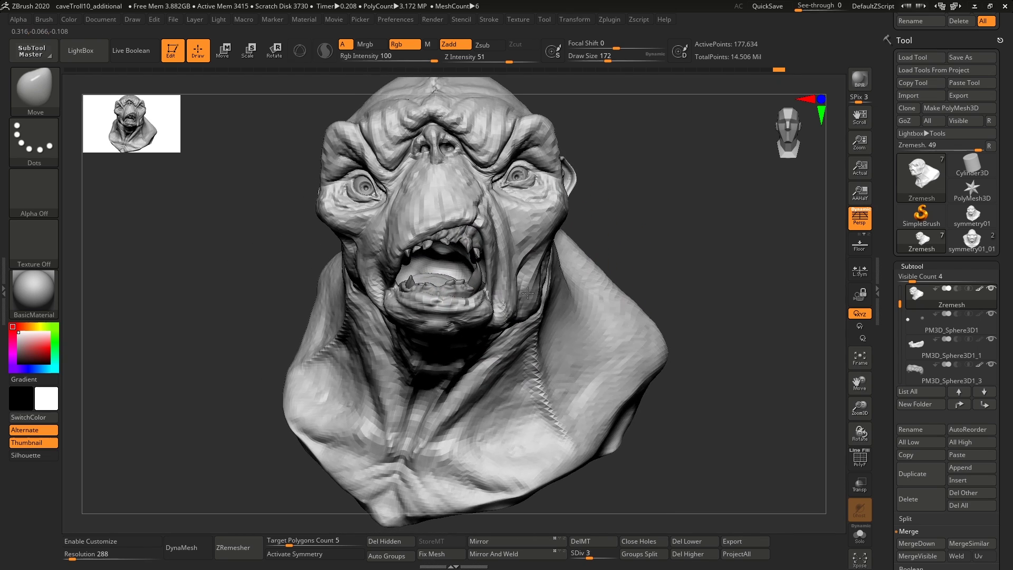
# Place the symmetrical symmetry01_01 bust beside the asymmetrical one at a similar size and compare them.
pyautogui.moveTo(584, 240); pyautogui.dragTo(446, 265, button='right')
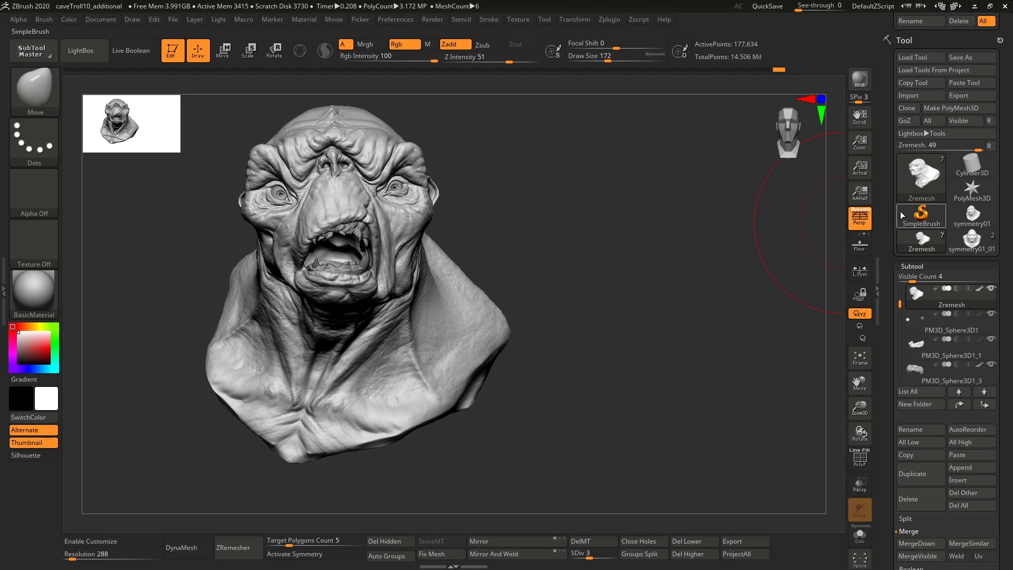
pyautogui.click(968, 242)
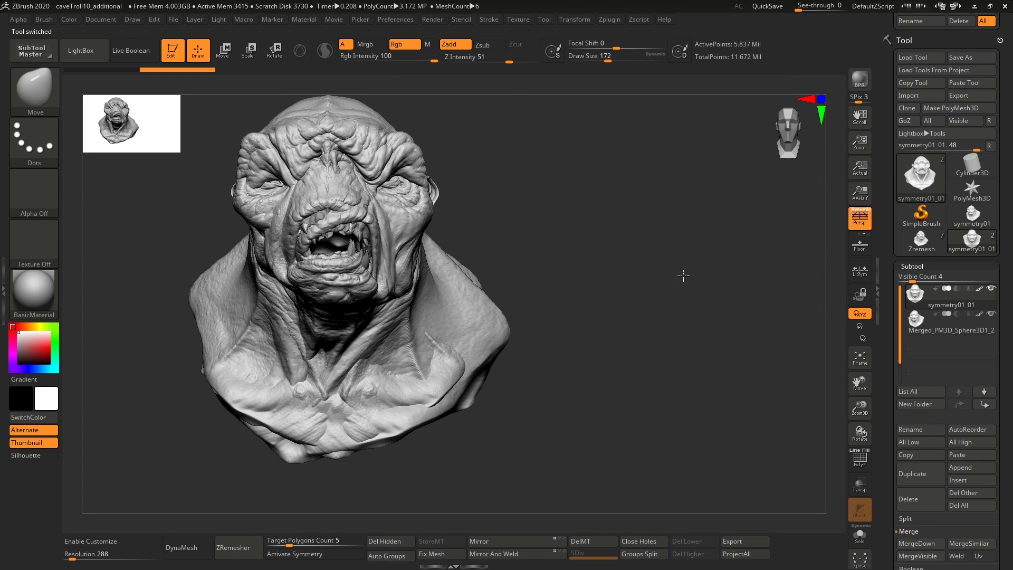
pyautogui.moveTo(648, 272)
pyautogui.keyDown('ctrl'); pyautogui.mouseDown(button='right')
pyautogui.moveTo(630, 264)
pyautogui.moveTo(667, 263)
pyautogui.moveTo(671, 290)
pyautogui.mouseUp(button='right'); pyautogui.keyUp('ctrl')
pyautogui.keyDown('alt'); pyautogui.moveTo(671, 290); pyautogui.dragTo(696, 291, button='right'); pyautogui.keyUp('alt')
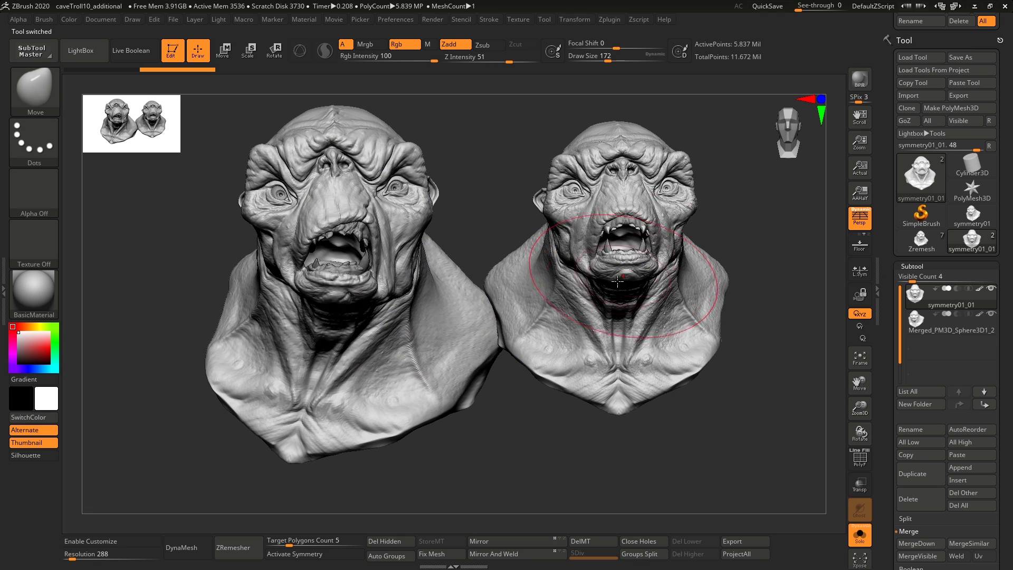
pyautogui.keyDown('ctrl'); pyautogui.moveTo(654, 335); pyautogui.dragTo(656, 350, button='right'); pyautogui.keyUp('ctrl')
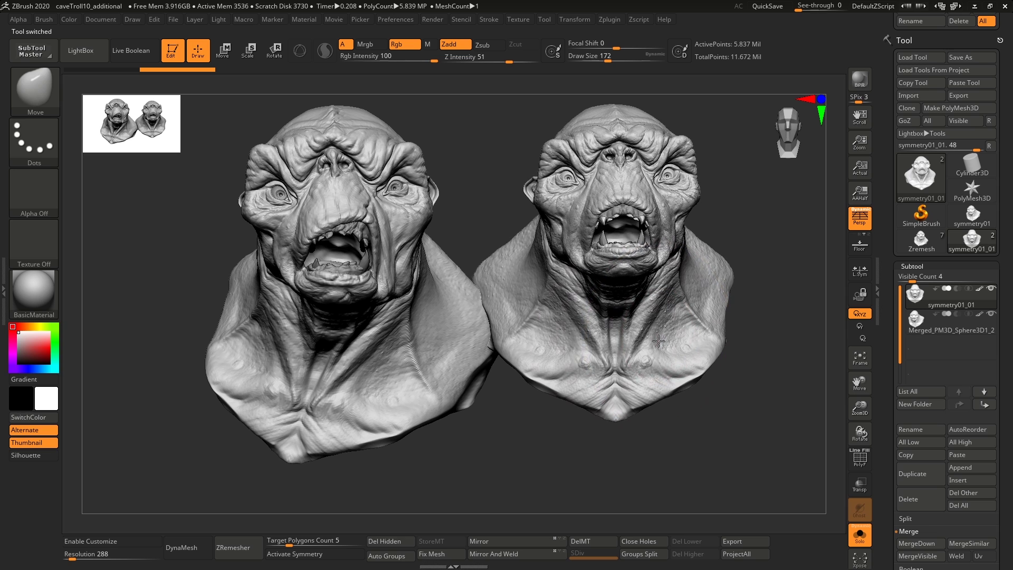
# Switch back to the Zremesh tool and clear the comparison copies from the canvas.
pyautogui.click(926, 248)
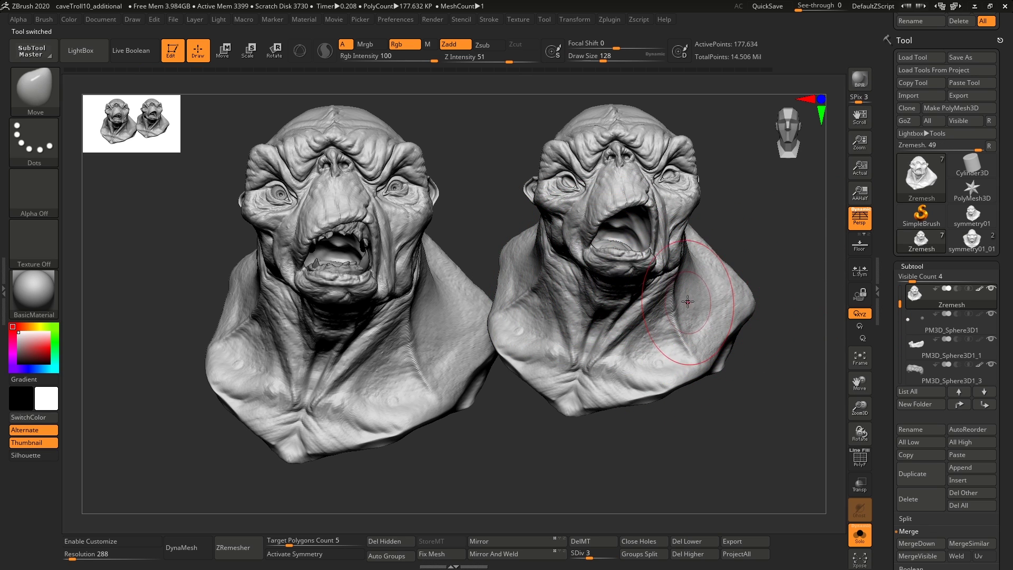
pyautogui.press('ctrl')
pyautogui.hotkey('ctrl', 'n')
# Reshape the jaw corner and cheek hollow on the viewer's right with a smaller Move brush.
pyautogui.moveTo(687, 238)
pyautogui.keyDown('ctrl'); pyautogui.mouseDown(button='right')
pyautogui.moveTo(680, 316)
pyautogui.moveTo(560, 327)
pyautogui.mouseUp(button='right'); pyautogui.keyUp('ctrl')
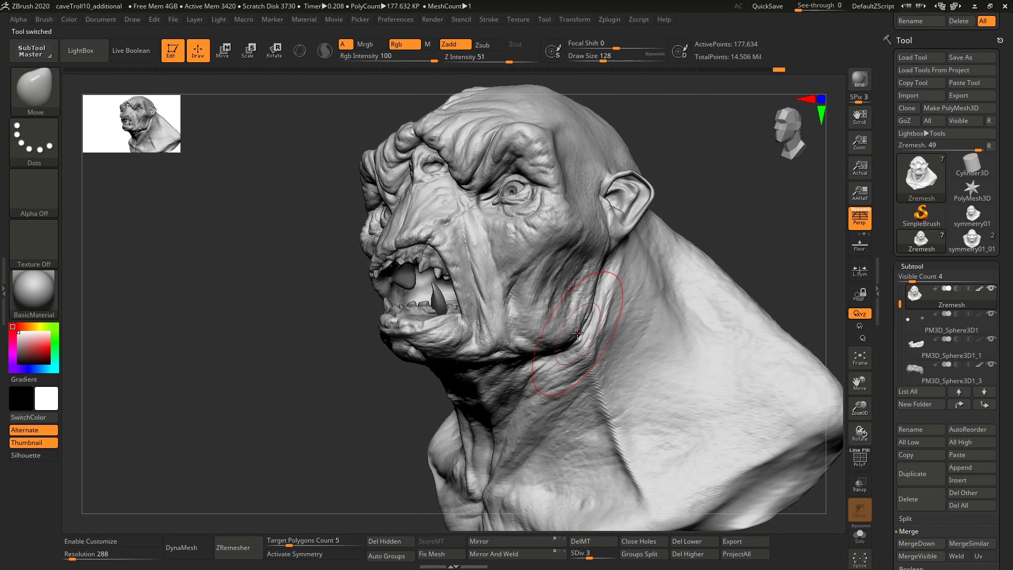
pyautogui.moveTo(574, 332); pyautogui.dragTo(563, 338)
pyautogui.moveTo(533, 322); pyautogui.dragTo(578, 282, button='right')
pyautogui.press('[')
pyautogui.press('[')
pyautogui.press('[')
pyautogui.press('[')
pyautogui.press('[')
pyautogui.press('[')
pyautogui.press('[')
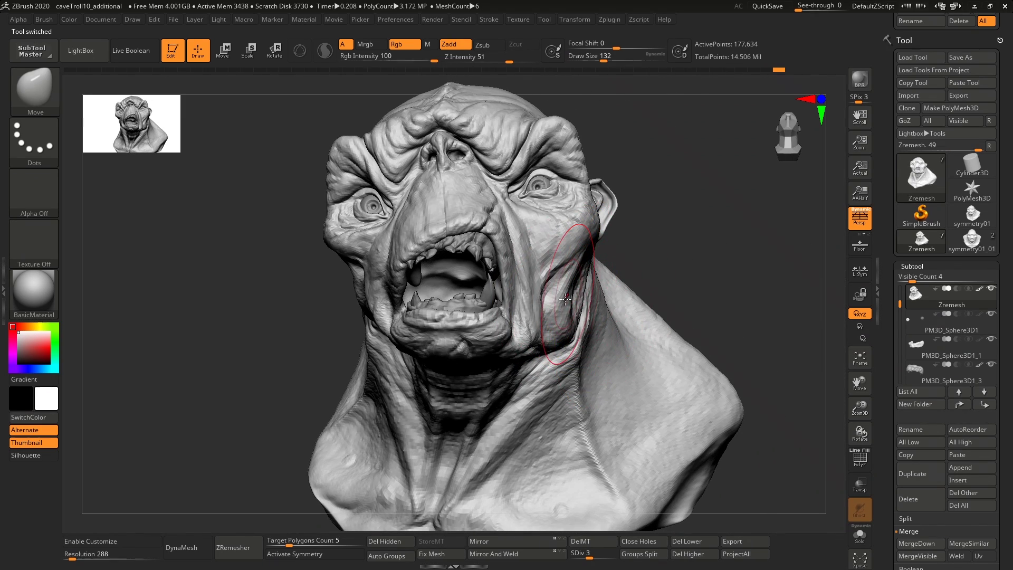
pyautogui.moveTo(558, 309); pyautogui.dragTo(574, 307)
pyautogui.moveTo(574, 307)
pyautogui.mouseDown(button='right')
pyautogui.moveTo(617, 353)
pyautogui.moveTo(614, 317)
pyautogui.mouseUp(button='right')
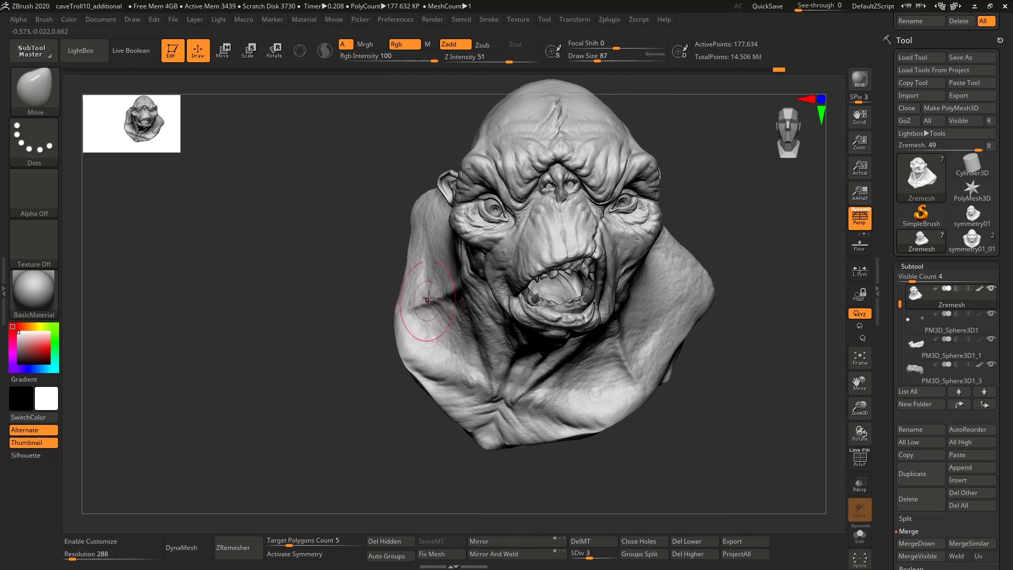
# Set the Draw Size to 177 and reshape the outline of the shoulder on the viewer's left.
pyautogui.moveTo(429, 296); pyautogui.dragTo(388, 240, button='right')
pyautogui.press('s')
pyautogui.moveTo(388, 240); pyautogui.dragTo(399, 240)
pyautogui.moveTo(394, 220); pyautogui.dragTo(351, 223, button='right')
pyautogui.moveTo(350, 224); pyautogui.dragTo(337, 222)
pyautogui.moveTo(337, 222); pyautogui.dragTo(235, 254, button='right')
pyautogui.moveTo(235, 253)
pyautogui.mouseDown()
pyautogui.moveTo(231, 240)
pyautogui.moveTo(224, 252)
pyautogui.mouseUp()
pyautogui.moveTo(223, 251)
pyautogui.mouseDown(button='right')
pyautogui.moveTo(255, 260)
pyautogui.moveTo(384, 235)
pyautogui.mouseUp(button='right')
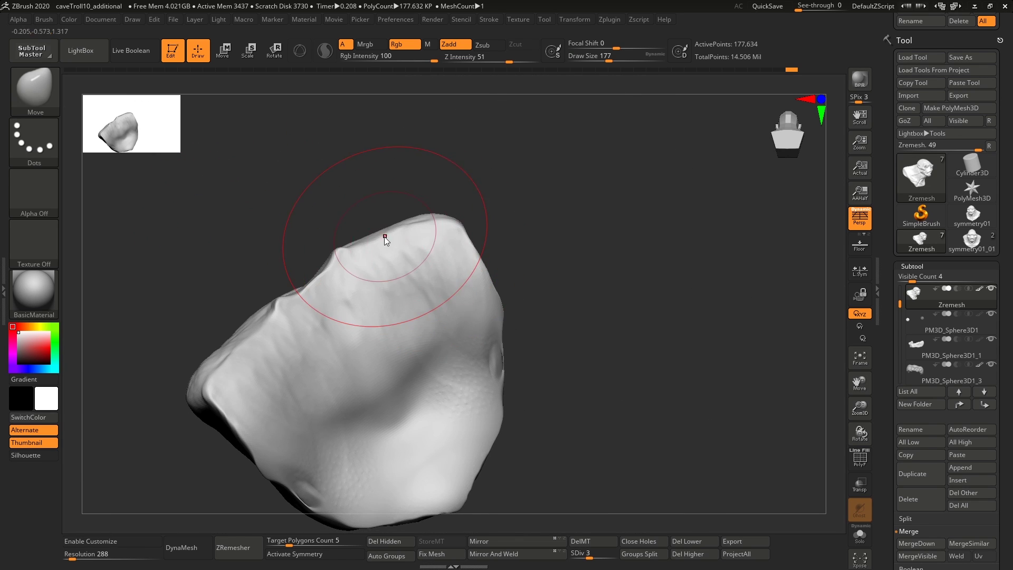
# Enlarge the Draw Size to 202 and adjust the shoulder and lower edge of the bust on the viewer's left.
pyautogui.press('s')
pyautogui.moveTo(378, 242); pyautogui.dragTo(371, 244)
pyautogui.moveTo(370, 244)
pyautogui.mouseDown(button='right')
pyautogui.moveTo(328, 260)
pyautogui.moveTo(412, 236)
pyautogui.moveTo(468, 253)
pyautogui.moveTo(362, 286)
pyautogui.moveTo(486, 267)
pyautogui.moveTo(468, 255)
pyautogui.moveTo(511, 230)
pyautogui.moveTo(482, 228)
pyautogui.moveTo(542, 224)
pyautogui.moveTo(593, 238)
pyautogui.moveTo(615, 366)
pyautogui.moveTo(640, 322)
pyautogui.moveTo(673, 334)
pyautogui.moveTo(599, 283)
pyautogui.moveTo(565, 276)
pyautogui.moveTo(574, 285)
pyautogui.moveTo(436, 346)
pyautogui.moveTo(411, 338)
pyautogui.mouseUp(button='right')
pyautogui.press(']')
pyautogui.press(']')
pyautogui.moveTo(364, 389); pyautogui.dragTo(374, 386)
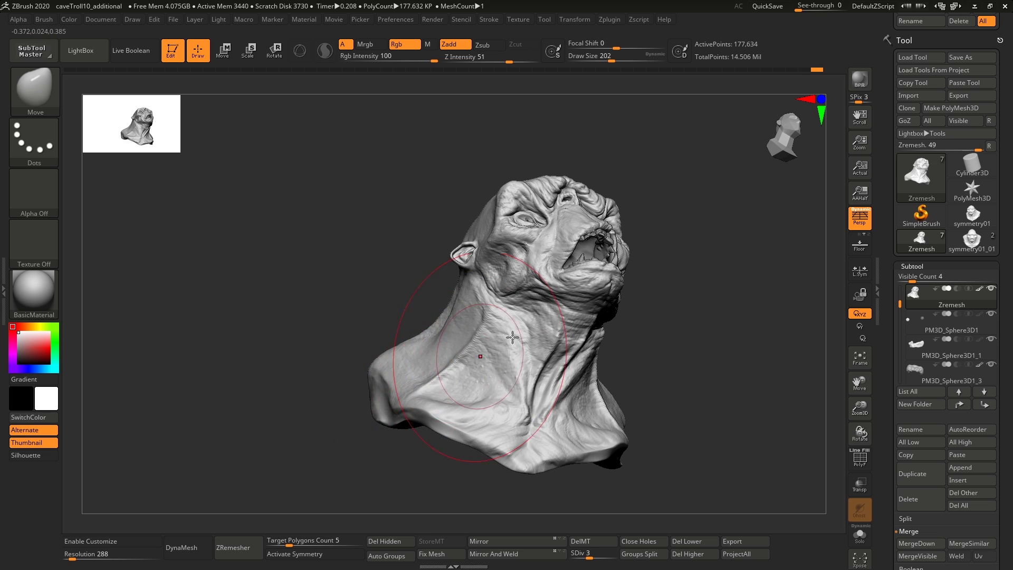
# Set the Draw Size to 149 and adjust the edge of the shoulder on the viewer's right.
pyautogui.moveTo(513, 340); pyautogui.dragTo(652, 291, button='right')
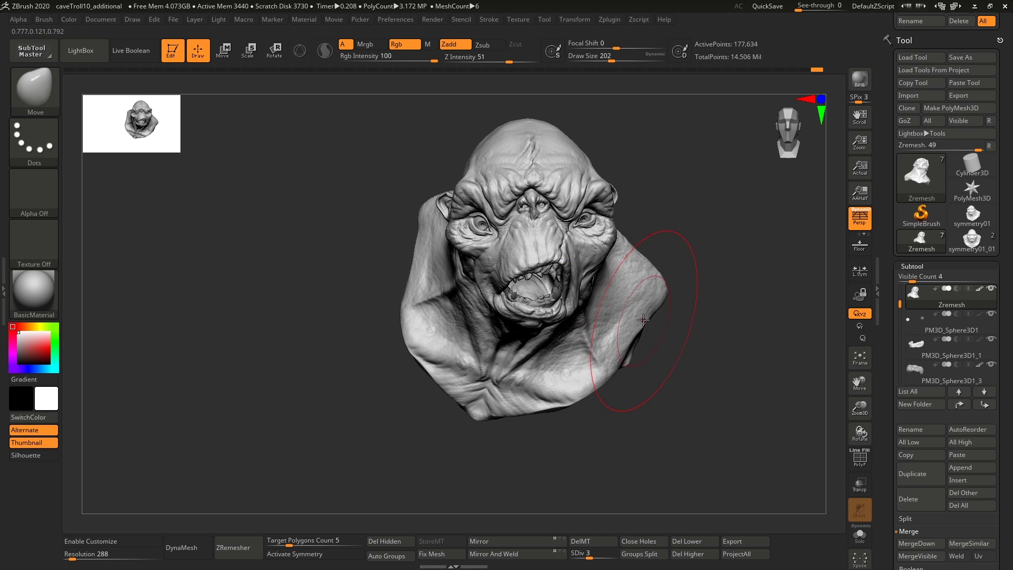
pyautogui.moveTo(646, 326)
pyautogui.mouseDown(button='right')
pyautogui.moveTo(626, 301)
pyautogui.moveTo(622, 332)
pyautogui.moveTo(660, 318)
pyautogui.moveTo(641, 298)
pyautogui.mouseUp(button='right')
pyautogui.press('s')
pyautogui.press('s')
pyautogui.click(626, 346)
pyautogui.press('s')
pyautogui.click(643, 385)
pyautogui.moveTo(646, 380); pyautogui.dragTo(675, 372, button='right')
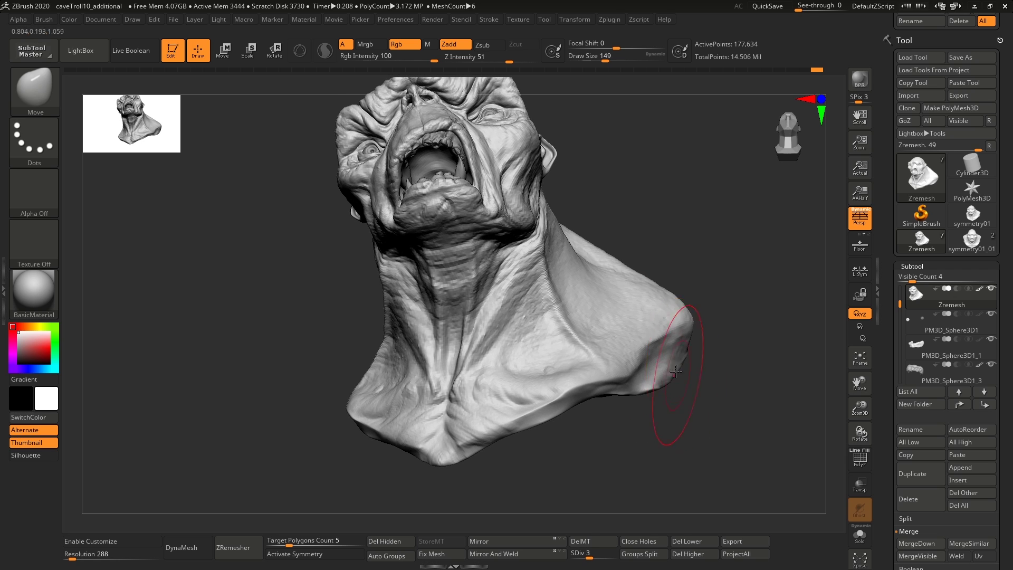
pyautogui.moveTo(647, 334); pyautogui.dragTo(622, 312, button='right')
pyautogui.moveTo(622, 311)
pyautogui.keyDown('ctrl'); pyautogui.mouseDown(button='right')
pyautogui.moveTo(601, 293)
pyautogui.moveTo(617, 343)
pyautogui.moveTo(633, 321)
pyautogui.mouseUp(button='right'); pyautogui.keyUp('ctrl')
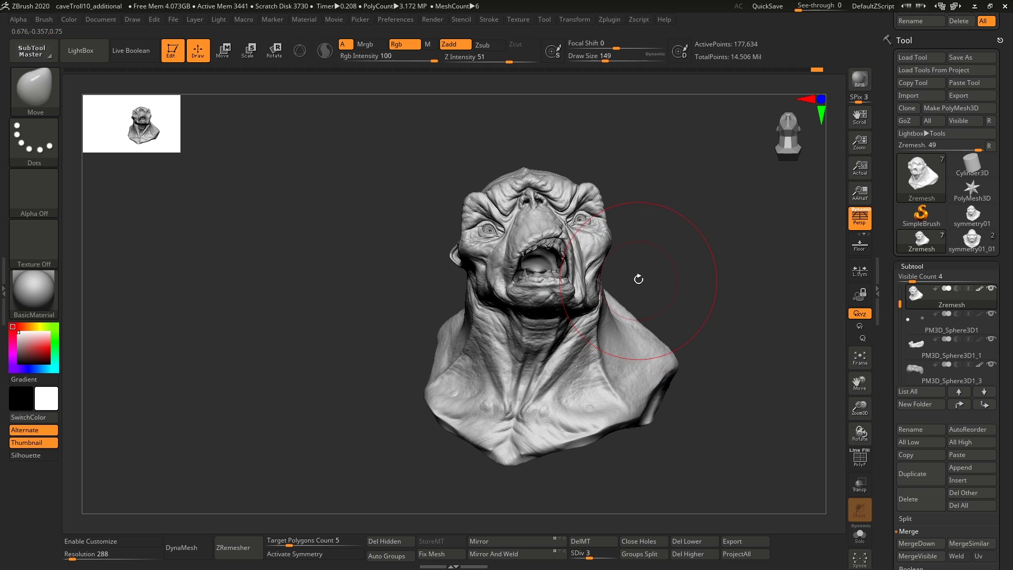
pyautogui.moveTo(623, 285)
pyautogui.mouseDown(button='right')
pyautogui.moveTo(630, 295)
pyautogui.moveTo(651, 271)
pyautogui.moveTo(617, 269)
pyautogui.moveTo(559, 327)
pyautogui.mouseUp(button='right')
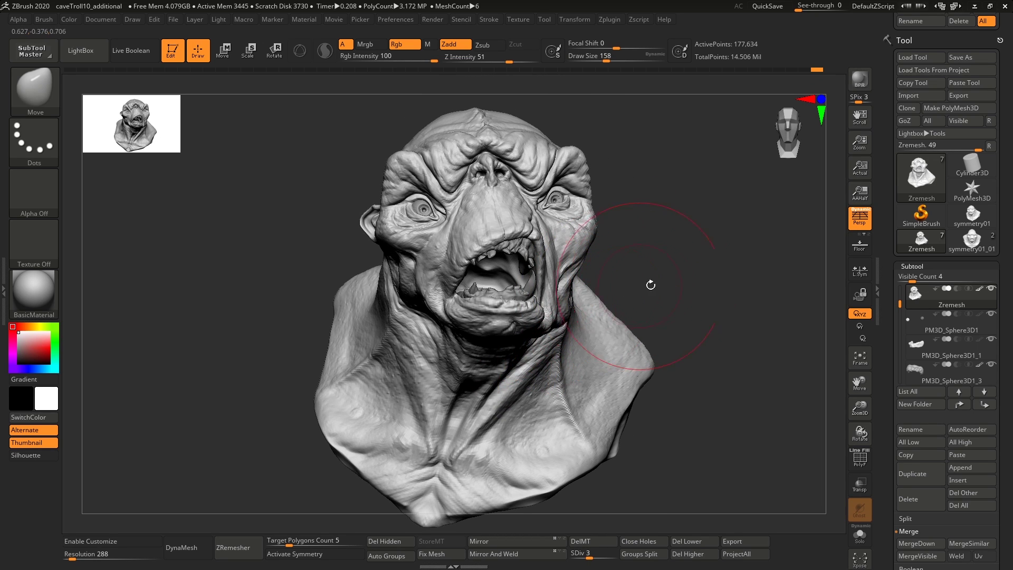
# Set the Draw Size to 51 and adjust the raised corner of the upper lip on the viewer's right.
pyautogui.moveTo(654, 267); pyautogui.dragTo(624, 271, button='right')
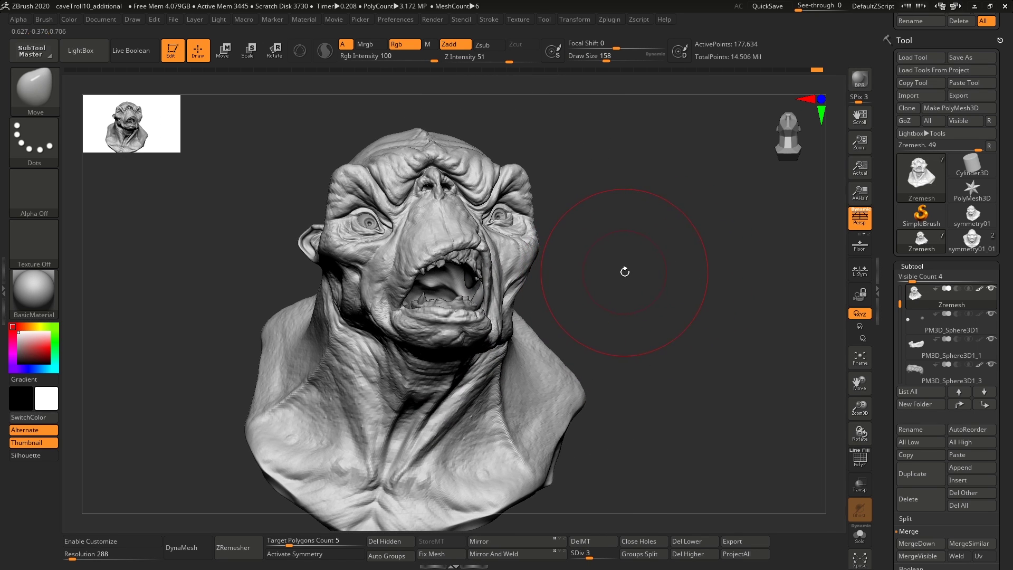
pyautogui.keyDown('alt'); pyautogui.moveTo(625, 285); pyautogui.dragTo(638, 264); pyautogui.keyUp('alt')
pyautogui.press('s')
pyautogui.moveTo(567, 268); pyautogui.dragTo(546, 268)
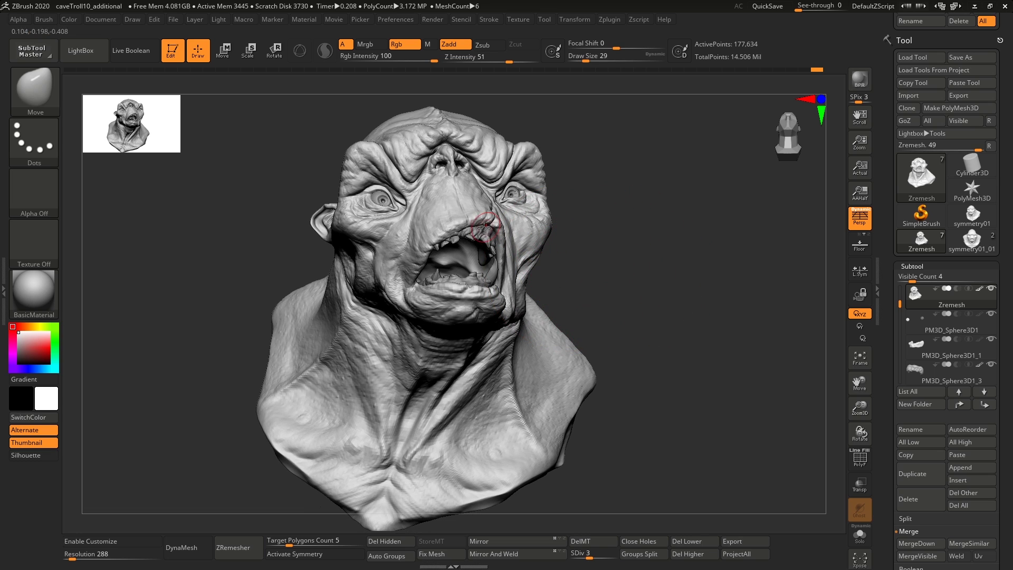
pyautogui.press('s')
pyautogui.moveTo(498, 220); pyautogui.dragTo(504, 220)
pyautogui.moveTo(505, 215)
pyautogui.mouseDown(button='right')
pyautogui.moveTo(504, 232)
pyautogui.moveTo(522, 211)
pyautogui.mouseUp(button='right')
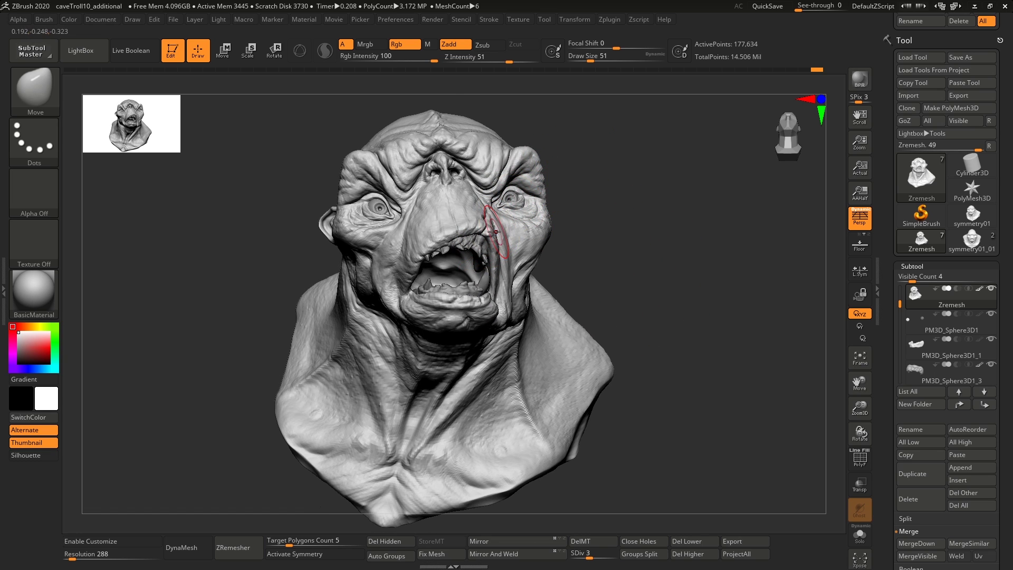
pyautogui.moveTo(538, 322); pyautogui.dragTo(554, 293, button='right')
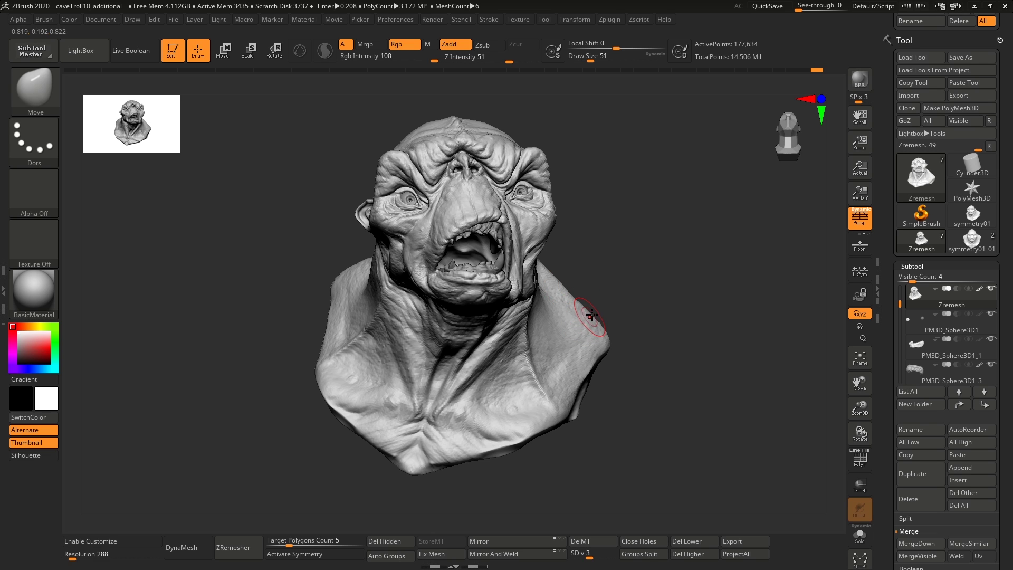
# Set the Draw Size to 59 for shaping the cheek below the eye on the viewer's right.
pyautogui.moveTo(580, 298)
pyautogui.mouseDown(button='right')
pyautogui.moveTo(590, 317)
pyautogui.moveTo(583, 354)
pyautogui.moveTo(595, 308)
pyautogui.mouseUp(button='right')
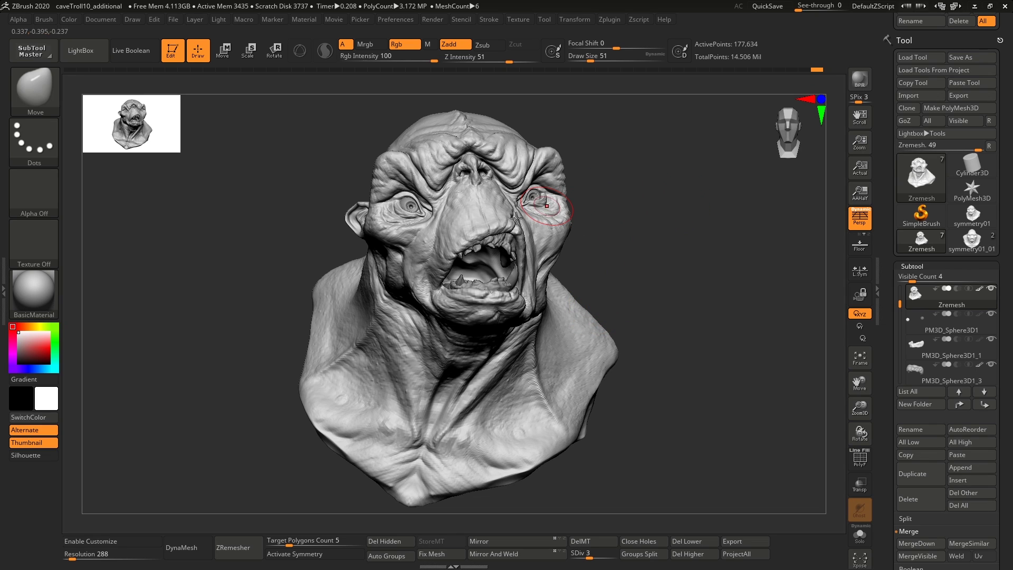
pyautogui.press('s')
pyautogui.moveTo(544, 234)
pyautogui.mouseDown()
pyautogui.moveTo(560, 233)
pyautogui.moveTo(547, 249)
pyautogui.mouseUp()
pyautogui.press('s')
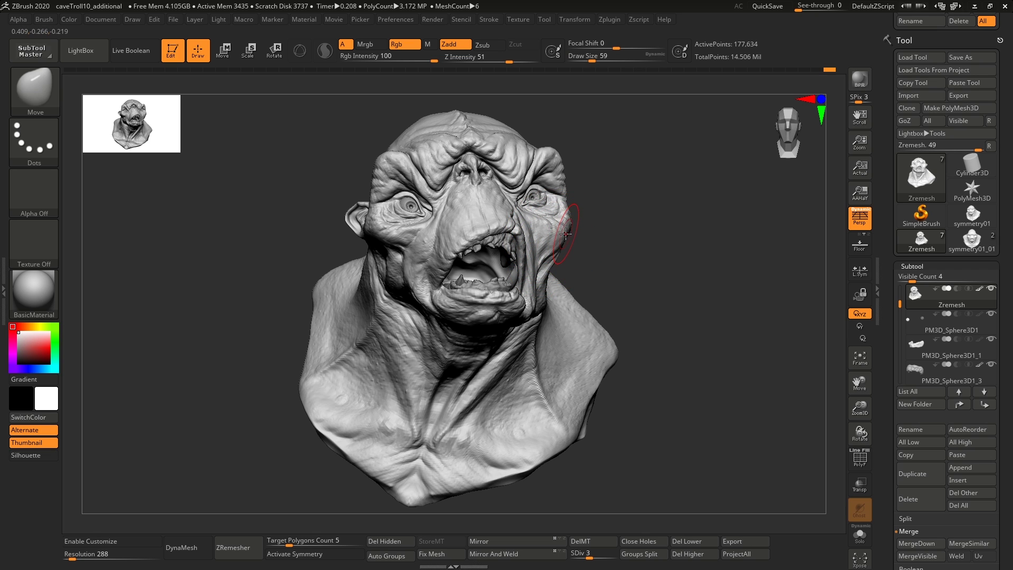